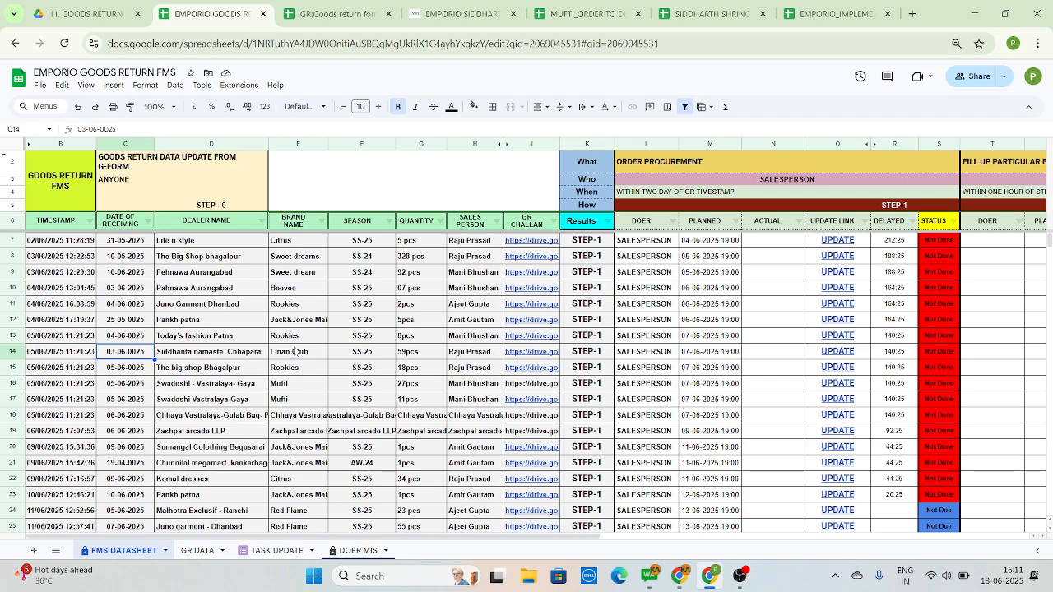
Examine the most recent goods return entries at the end of the list, including their quantity and salesperson.
{"action": "scroll", "coordinate": [294, 351], "scroll_direction": "down", "scroll_amount": 2}
{"action": "scroll", "coordinate": [294, 351], "scroll_direction": "down", "scroll_amount": 1}
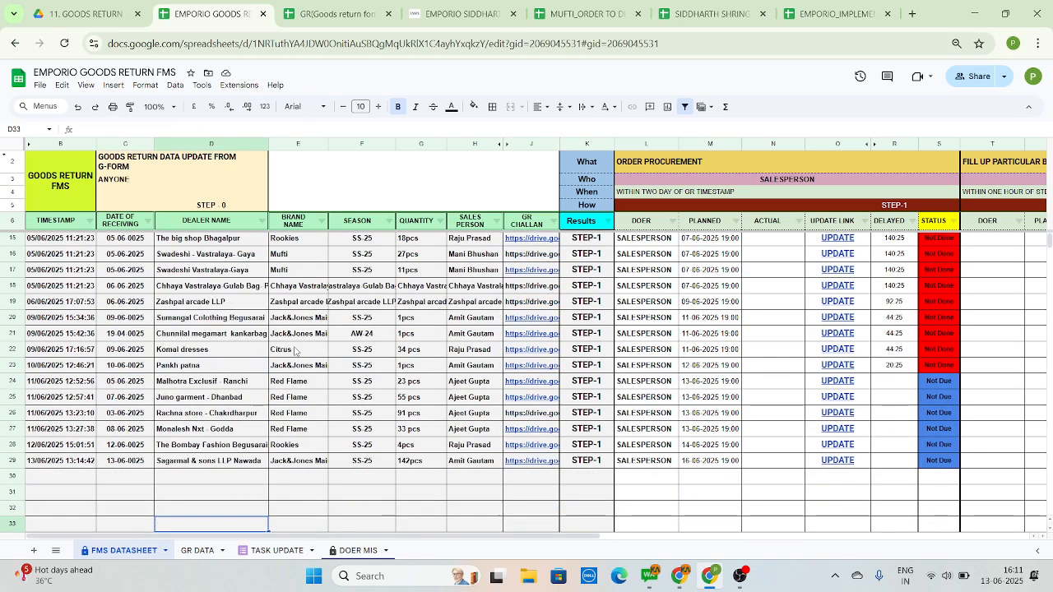
{"action": "key", "text": "Up"}
{"action": "key", "text": "Up"}
{"action": "key", "text": "Right"}
{"action": "key", "text": "Right"}
{"action": "key", "text": "Right"}
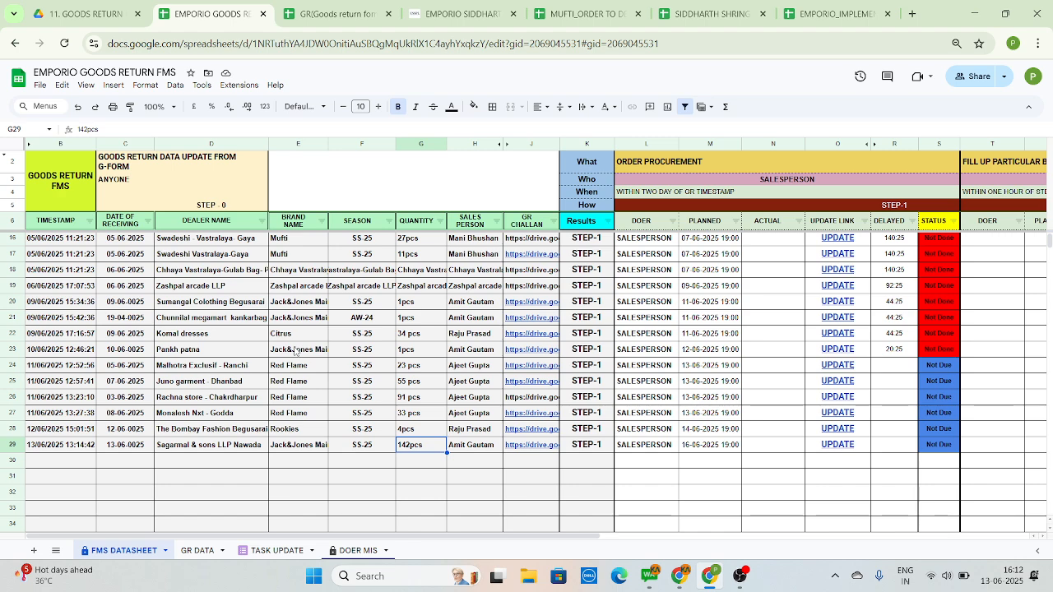
{"action": "key", "text": "Up"}
{"action": "key", "text": "Up"}
{"action": "key", "text": "Up"}
{"action": "key", "text": "Right"}
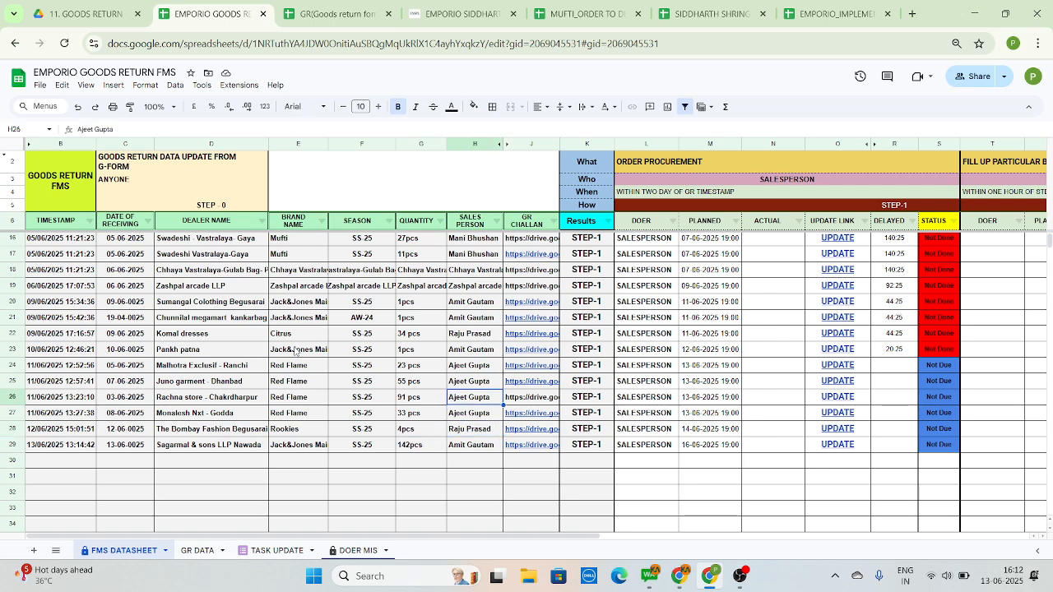
Examine the Step-1 order procurement columns and the Step-2 delivery form columns for the entries in rows 25 and 26.
{"action": "key", "text": "Right"}
{"action": "key", "text": "Right"}
{"action": "key", "text": "Right"}
{"action": "key", "text": "Right"}
{"action": "key", "text": "Right"}
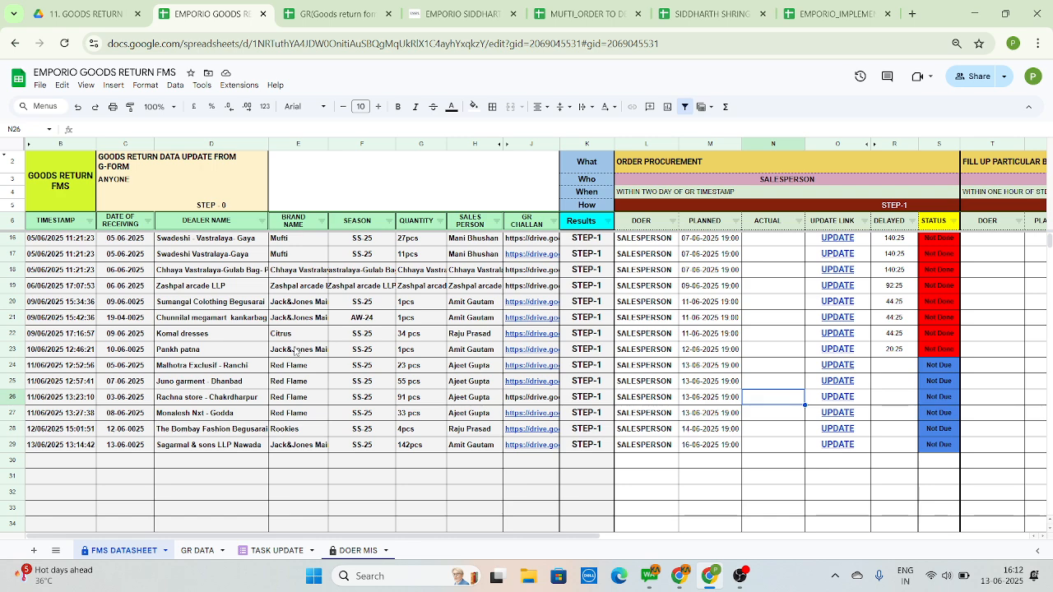
{"action": "key", "text": "Up"}
{"action": "key", "text": "Right"}
{"action": "key", "text": "Right"}
{"action": "key", "text": "Right"}
{"action": "key", "text": "Right"}
{"action": "key", "text": "Right"}
{"action": "key", "text": "Right"}
{"action": "key", "text": "Right"}
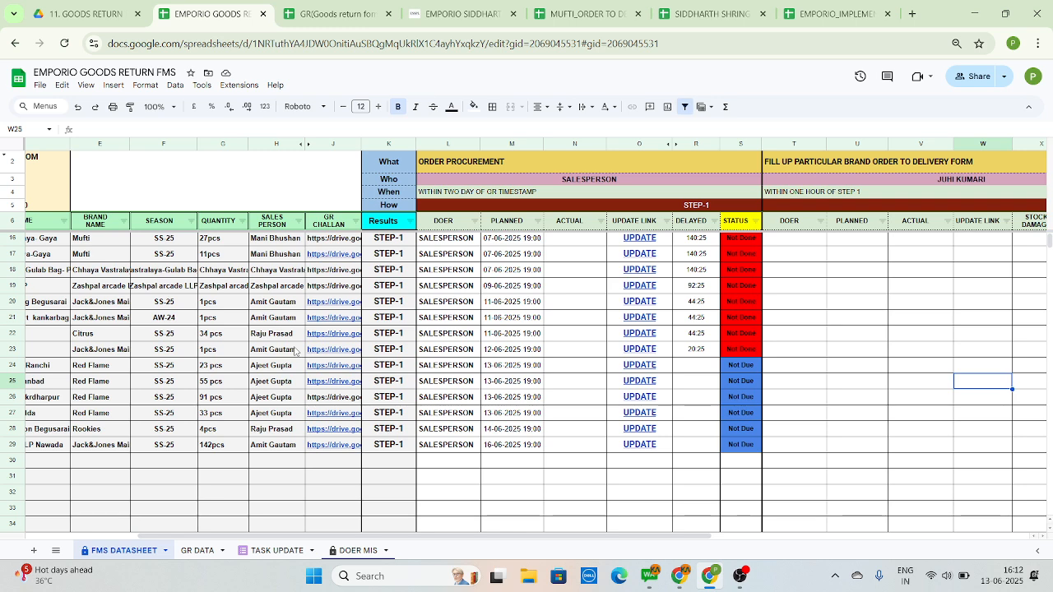
{"action": "key", "text": "Right"}
{"action": "key", "text": "Right"}
{"action": "key", "text": "Right"}
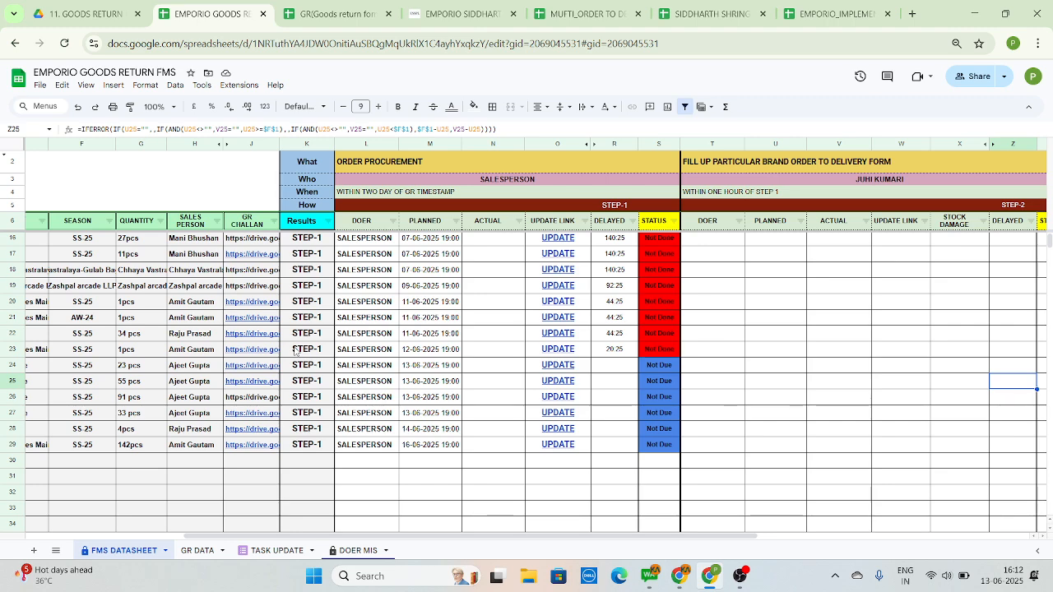
Review the goods return details of row 25, from its quantity back to its dealer name and receiving date.
{"action": "key", "text": "Left"}
{"action": "key", "text": "Left"}
{"action": "key", "text": "Left"}
{"action": "key", "text": "Left"}
{"action": "key", "text": "Left"}
{"action": "key", "text": "Left"}
{"action": "key", "text": "Left"}
{"action": "key", "text": "Left"}
{"action": "key", "text": "Left"}
{"action": "key", "text": "Left"}
{"action": "key", "text": "Left"}
{"action": "key", "text": "Left"}
{"action": "key", "text": "Left"}
{"action": "key", "text": "Left"}
{"action": "key", "text": "Left"}
{"action": "key", "text": "Left"}
{"action": "key", "text": "Left"}
{"action": "key", "text": "Left"}
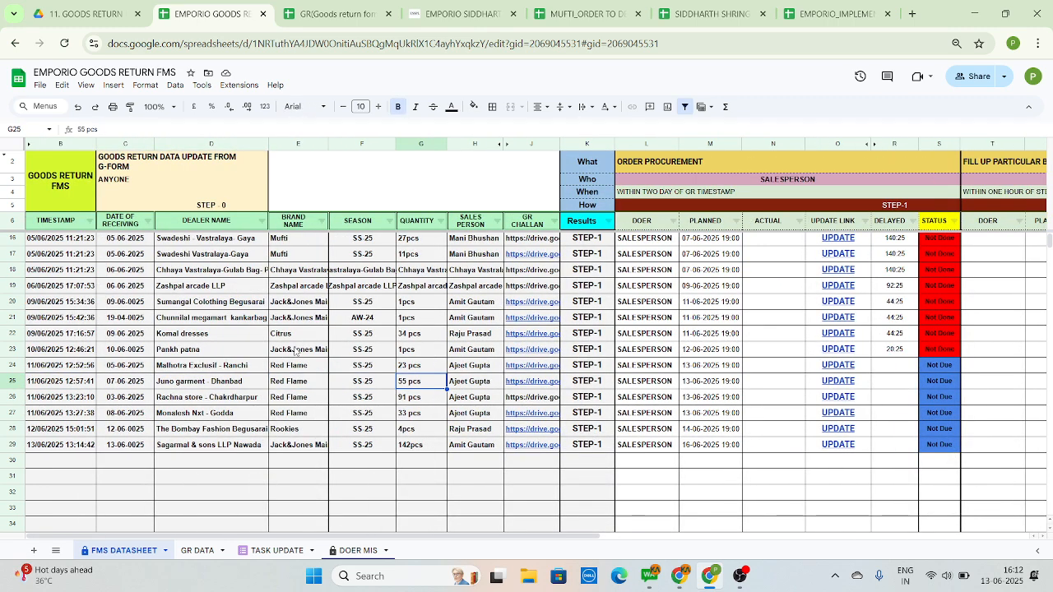
{"action": "key", "text": "Left"}
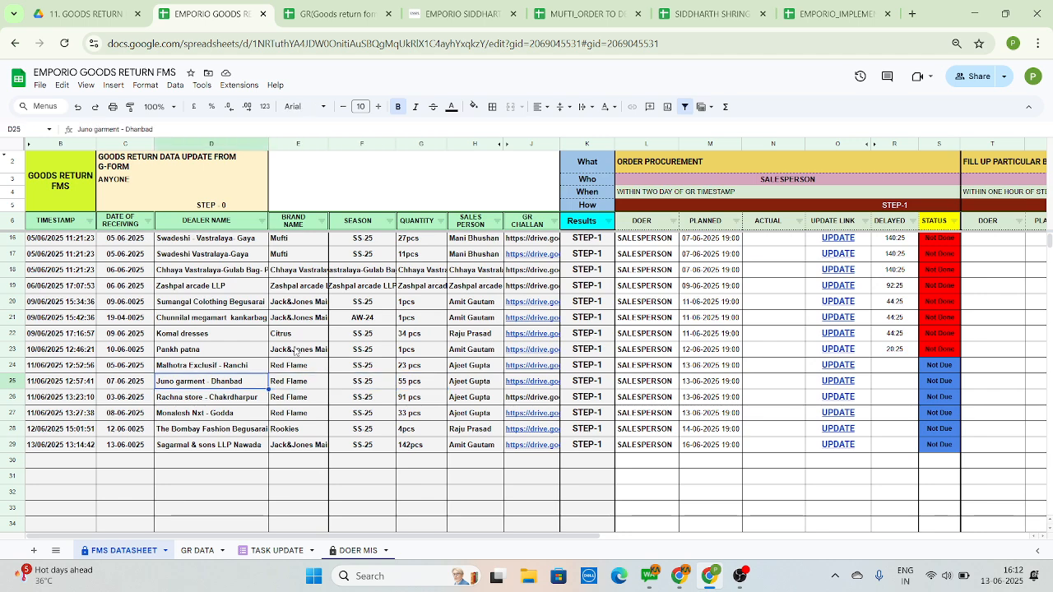
{"action": "key", "text": "Left"}
Examine the row 26 entry from its receiving date through the Step-1 planned date and back to its timestamp.
{"action": "key", "text": "Down"}
{"action": "key", "text": "Right"}
{"action": "key", "text": "Right"}
{"action": "key", "text": "Right"}
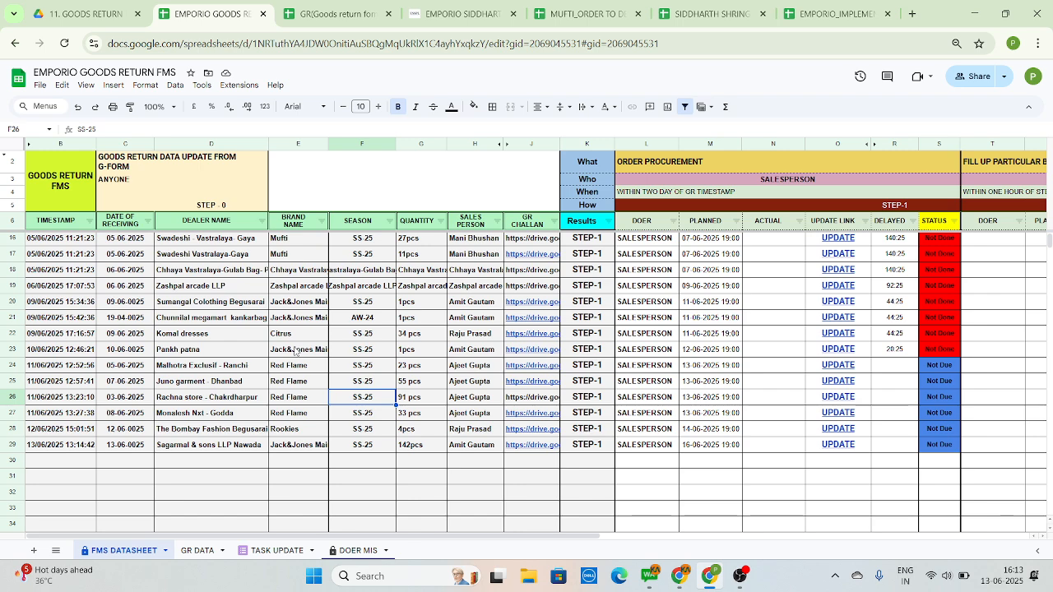
{"action": "key", "text": "Right"}
{"action": "key", "text": "Right"}
{"action": "key", "text": "Right"}
{"action": "key", "text": "Right"}
{"action": "key", "text": "Right"}
{"action": "key", "text": "Right"}
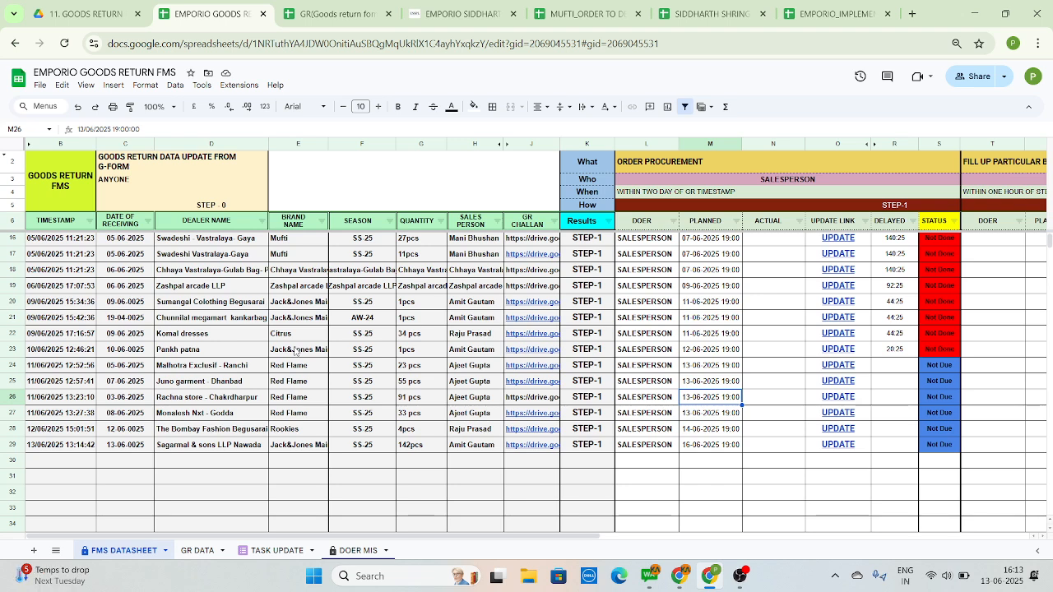
{"action": "key", "text": "Left"}
{"action": "key", "text": "Left"}
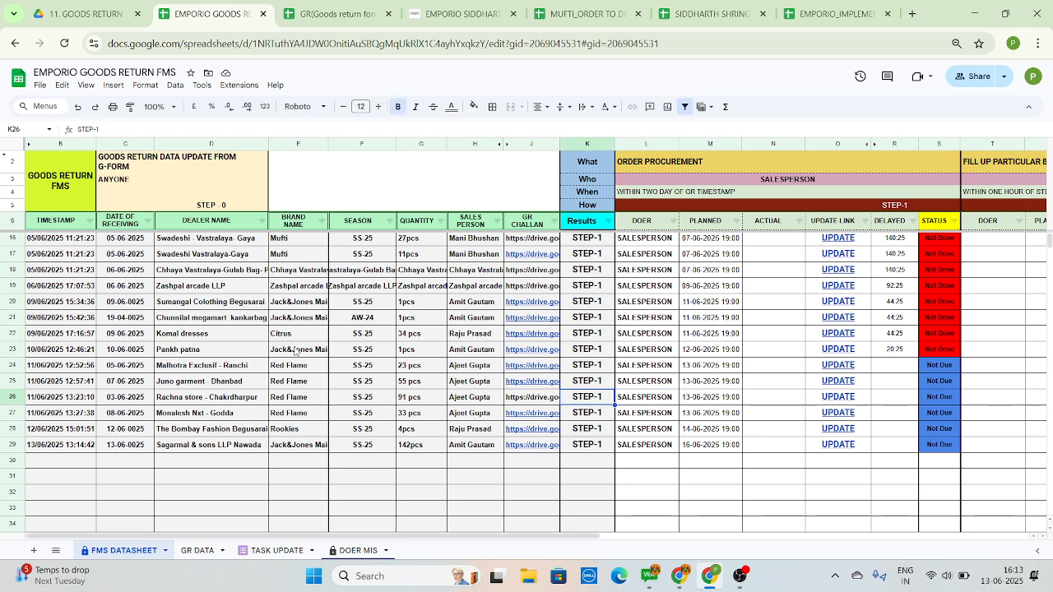
{"action": "key", "text": "Left"}
{"action": "key", "text": "Left"}
{"action": "key", "text": "Left"}
{"action": "key", "text": "Left"}
{"action": "key", "text": "Left"}
{"action": "key", "text": "Left"}
{"action": "key", "text": "Left"}
{"action": "key", "text": "Left"}
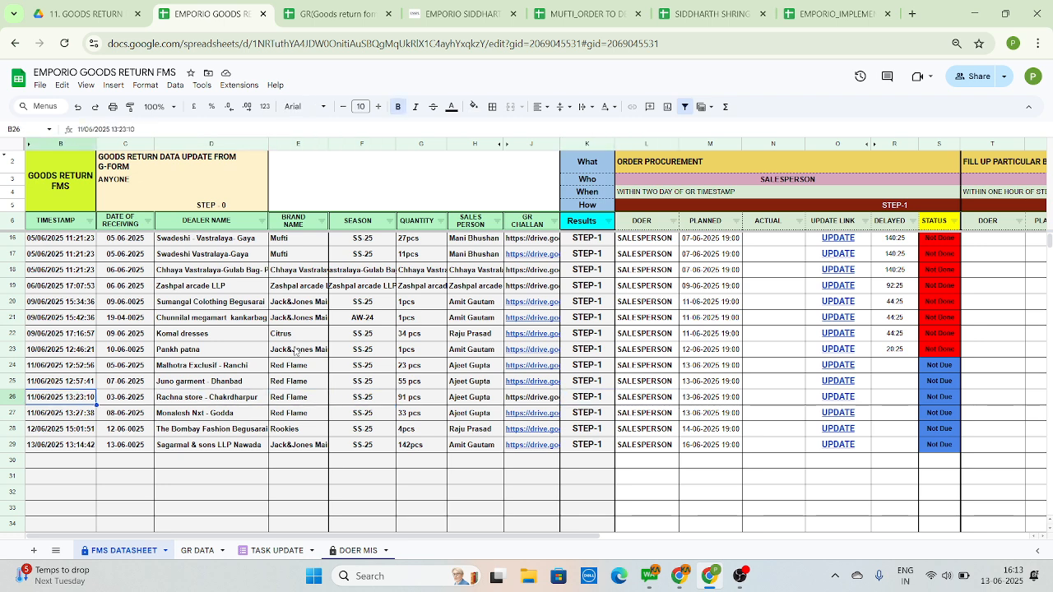
Check the dealer, brand and season details of the entries in rows 27 and 28.
{"action": "key", "text": "Down"}
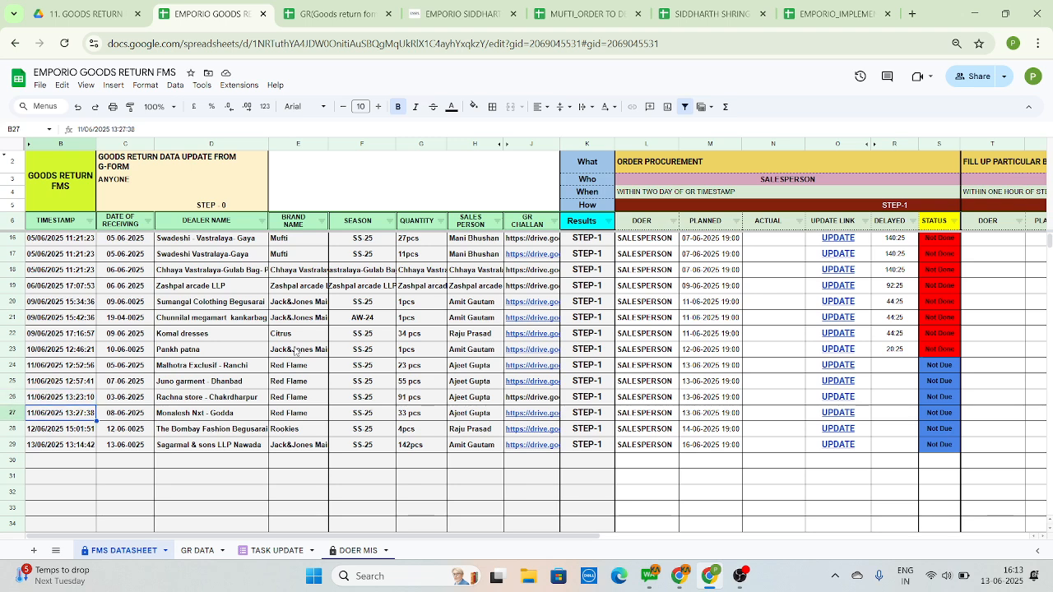
{"action": "key", "text": "Right"}
{"action": "key", "text": "Down"}
{"action": "key", "text": "Right"}
{"action": "key", "text": "Right"}
{"action": "key", "text": "Right"}
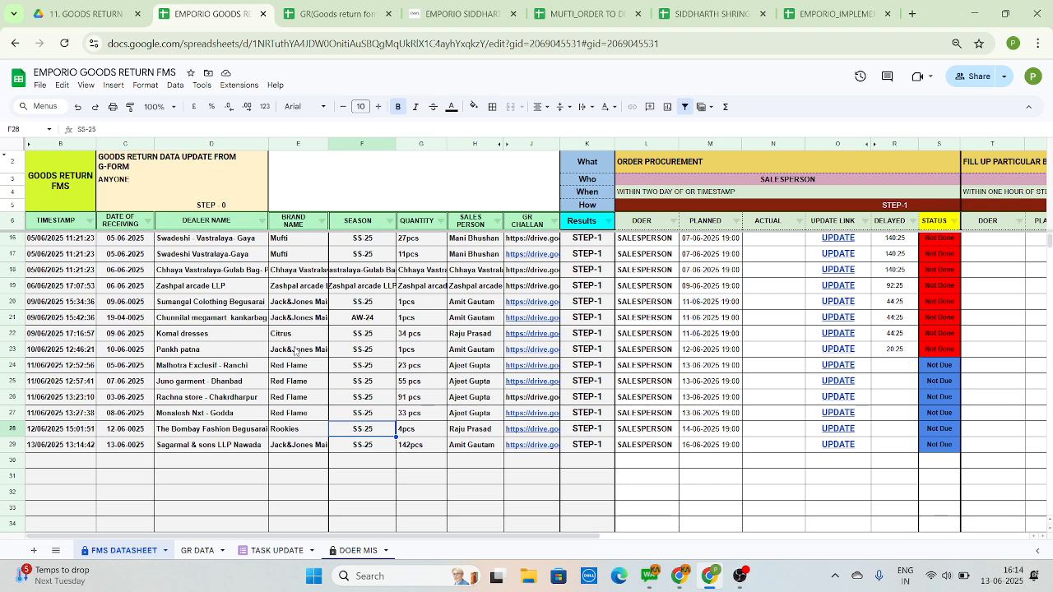
{"action": "key", "text": "Up"}
{"action": "key", "text": "Up"}
{"action": "key", "text": "Up"}
{"action": "key", "text": "Up"}
{"action": "key", "text": "Up"}
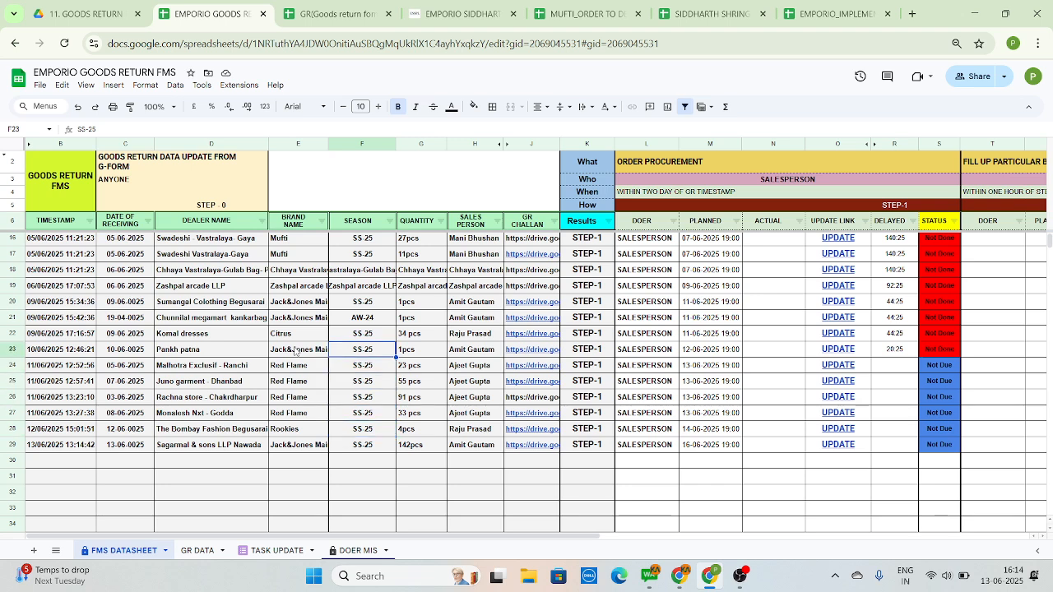
Examine row 24's quantity and salesperson along with its Step-1 doer, planned and actual cells.
{"action": "key", "text": "Down"}
{"action": "key", "text": "Right"}
{"action": "key", "text": "Right"}
{"action": "key", "text": "Right"}
{"action": "key", "text": "Right"}
{"action": "key", "text": "Right"}
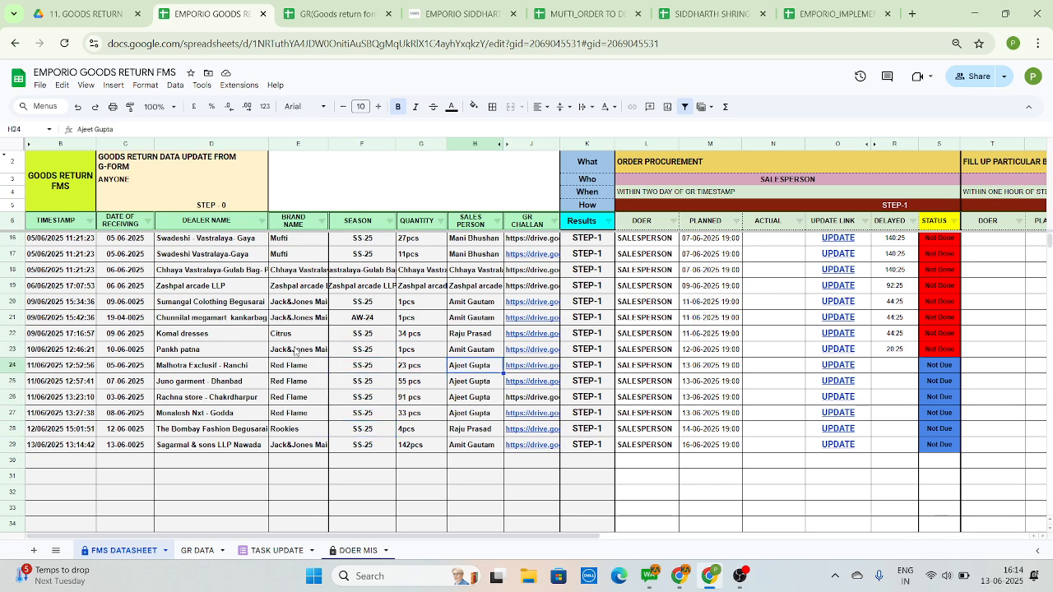
{"action": "key", "text": "Right"}
{"action": "key", "text": "Right"}
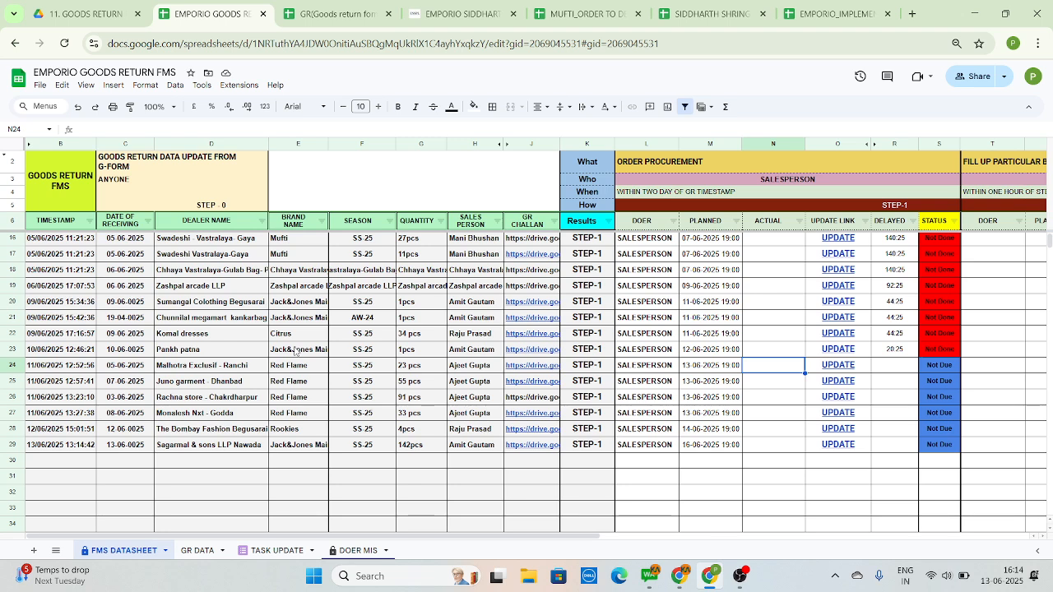
{"action": "key", "text": "Left"}
{"action": "key", "text": "Left"}
{"action": "key", "text": "Left"}
{"action": "key", "text": "Left"}
{"action": "key", "text": "Left"}
{"action": "key", "text": "Left"}
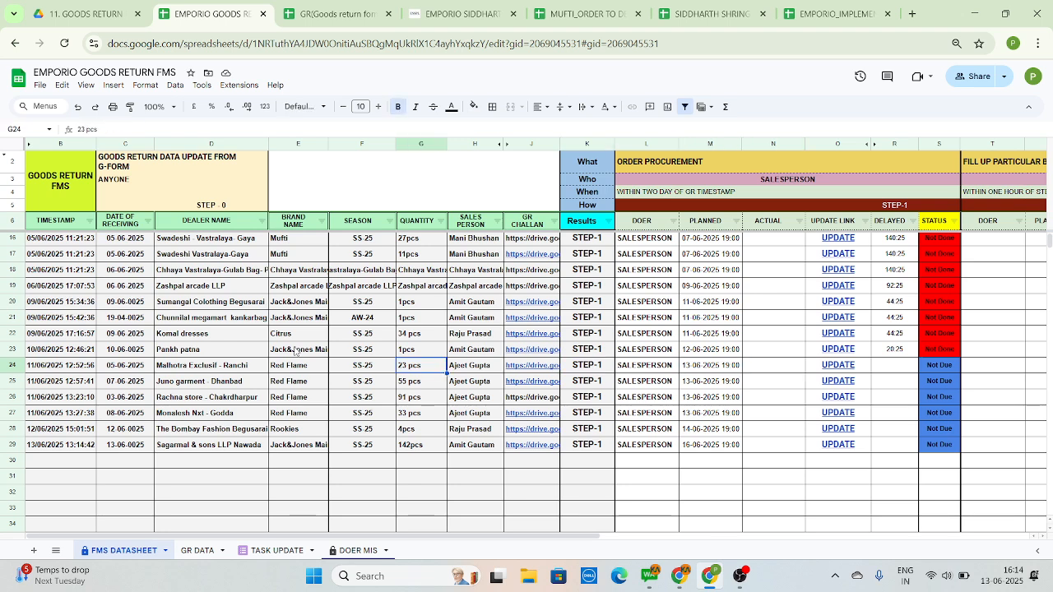
{"action": "key", "text": "Right"}
{"action": "key", "text": "Right"}
{"action": "key", "text": "Right"}
{"action": "key", "text": "Right"}
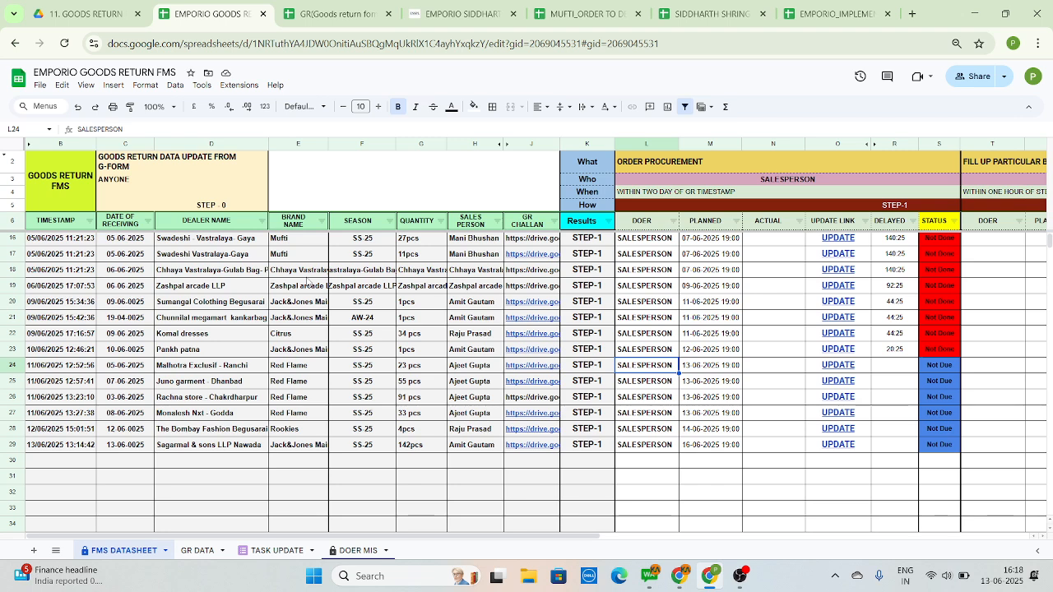
Review the entries from the Zashpal arcade LLP row up to the first row, following the Brand Name column.
{"action": "left_click", "coordinate": [229, 287]}
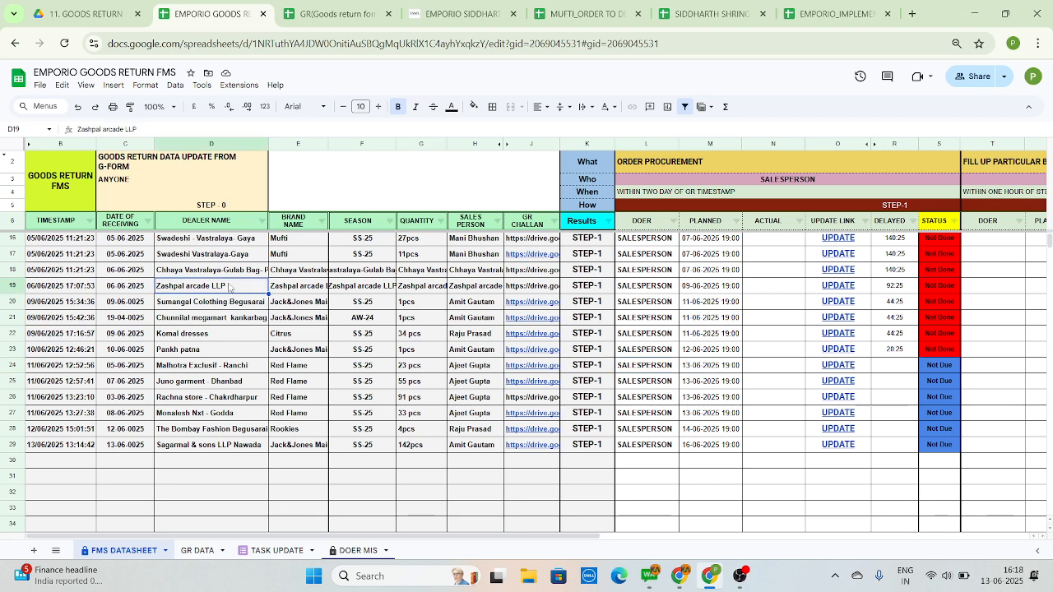
{"action": "key", "text": "Right"}
{"action": "key", "text": "Right"}
{"action": "key", "text": "Left"}
{"action": "key", "text": "Up"}
{"action": "key", "text": "Up"}
{"action": "key", "text": "Up"}
{"action": "key", "text": "Up"}
{"action": "key", "text": "Up"}
{"action": "key", "text": "Up"}
{"action": "key", "text": "Up"}
{"action": "key", "text": "Up"}
{"action": "key", "text": "Up"}
{"action": "key", "text": "Up"}
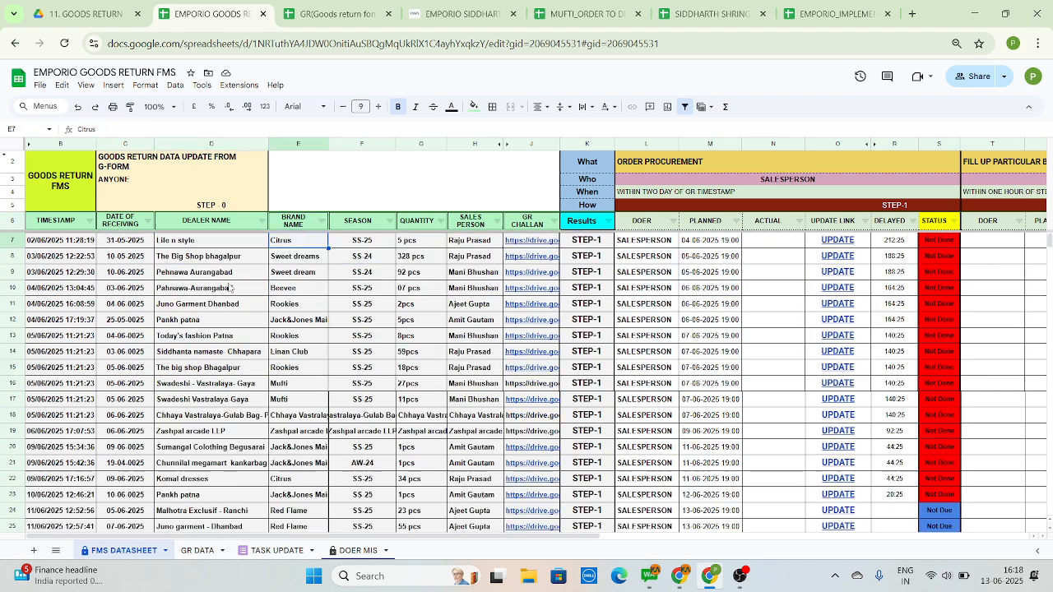
Scan the Brand Name column through the whole goods return list, down past the last entry and back up.
{"action": "key", "text": "Down"}
{"action": "key", "text": "Down"}
{"action": "key", "text": "Down"}
{"action": "key", "text": "Down"}
{"action": "key", "text": "Down"}
{"action": "key", "text": "Down"}
{"action": "key", "text": "Down"}
{"action": "key", "text": "Down"}
{"action": "key", "text": "Down"}
{"action": "key", "text": "Down"}
{"action": "key", "text": "Down"}
{"action": "key", "text": "Down"}
{"action": "key", "text": "Down"}
{"action": "key", "text": "Down"}
{"action": "key", "text": "Down"}
{"action": "key", "text": "Down"}
{"action": "key", "text": "Down"}
{"action": "key", "text": "Down"}
{"action": "key", "text": "Down"}
{"action": "key", "text": "Down"}
{"action": "key", "text": "Down"}
{"action": "key", "text": "Down"}
{"action": "key", "text": "Down"}
{"action": "key", "text": "Down"}
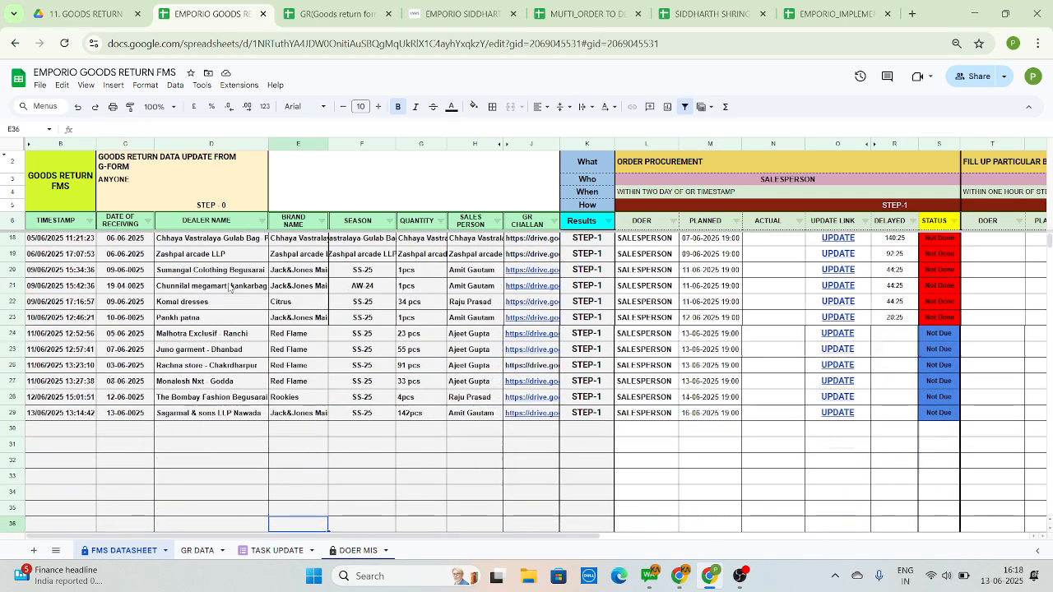
{"action": "key", "text": "Up"}
{"action": "key", "text": "Up"}
{"action": "key", "text": "Up"}
{"action": "key", "text": "Up"}
{"action": "key", "text": "Up"}
{"action": "key", "text": "Up"}
{"action": "key", "text": "Up"}
{"action": "key", "text": "Up"}
{"action": "key", "text": "Up"}
{"action": "key", "text": "Up"}
{"action": "key", "text": "Up"}
{"action": "key", "text": "Up"}
{"action": "key", "text": "Up"}
{"action": "key", "text": "Up"}
{"action": "key", "text": "Up"}
{"action": "key", "text": "Up"}
{"action": "key", "text": "Up"}
{"action": "key", "text": "Up"}
{"action": "key", "text": "Up"}
{"action": "key", "text": "Up"}
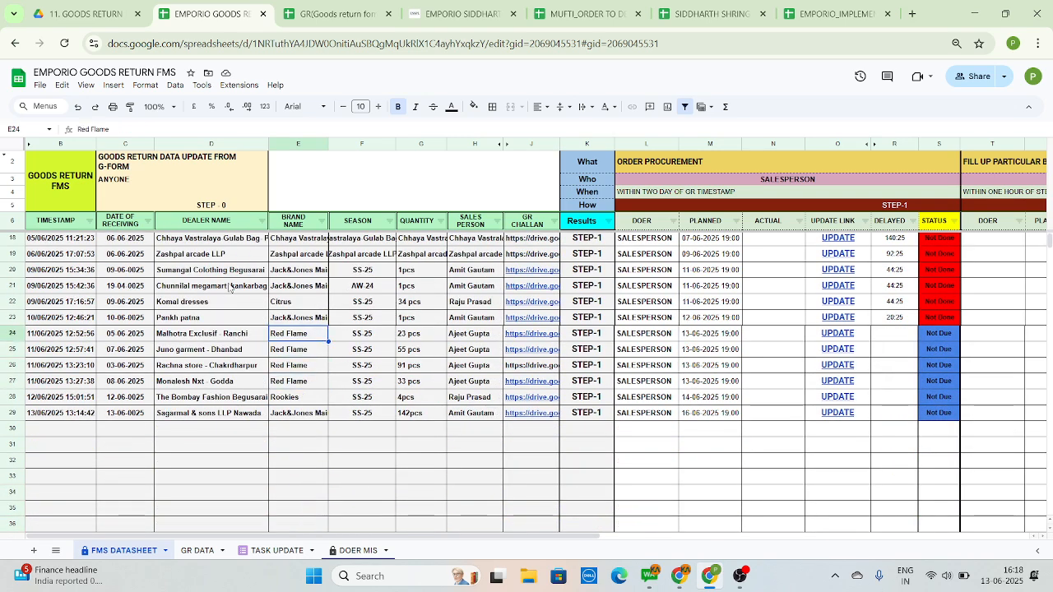
{"action": "key", "text": "Down"}
{"action": "key", "text": "Down"}
{"action": "key", "text": "Down"}
{"action": "key", "text": "Down"}
{"action": "key", "text": "Down"}
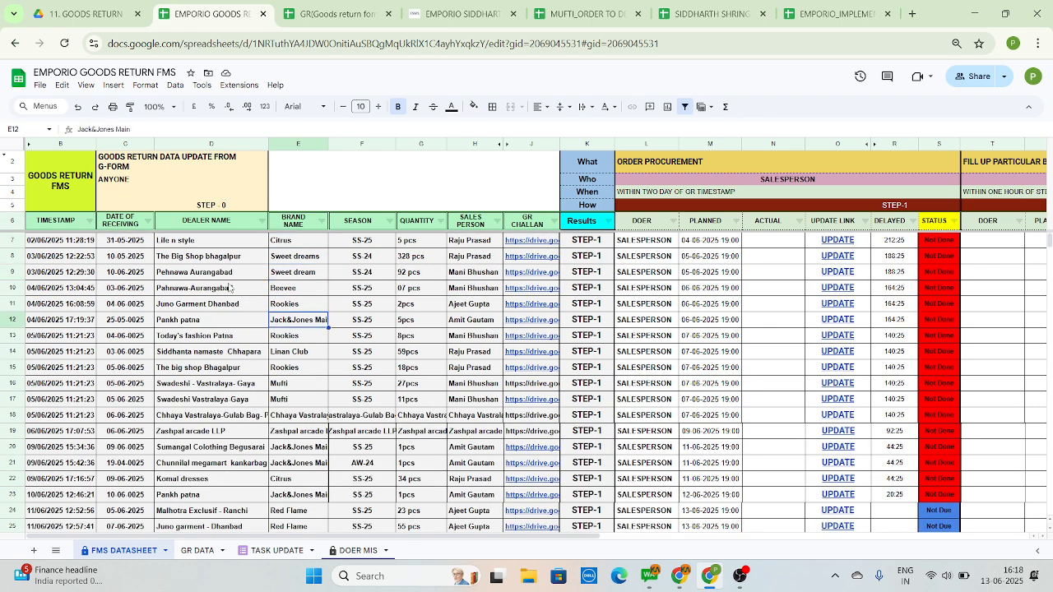
Scan the Sales Person column of the goods return list from row 12 down past the last entry.
{"action": "key", "text": "Right"}
{"action": "key", "text": "Right"}
{"action": "key", "text": "Right"}
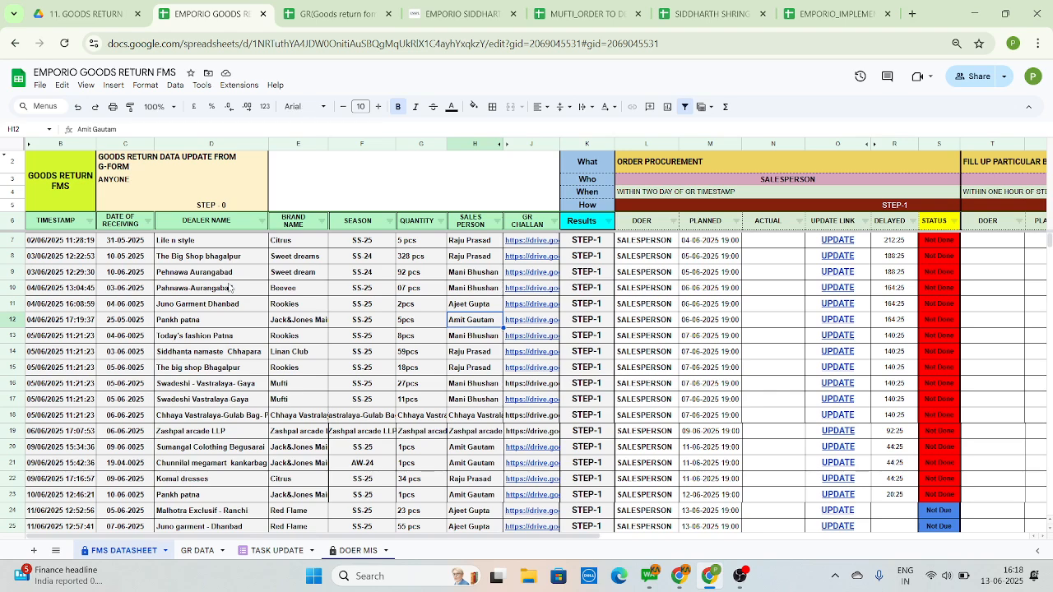
{"action": "key", "text": "ctrl+Down"}
{"action": "key", "text": "Down"}
{"action": "key", "text": "Down"}
{"action": "key", "text": "Down"}
{"action": "key", "text": "Down"}
{"action": "key", "text": "Down"}
{"action": "key", "text": "Down"}
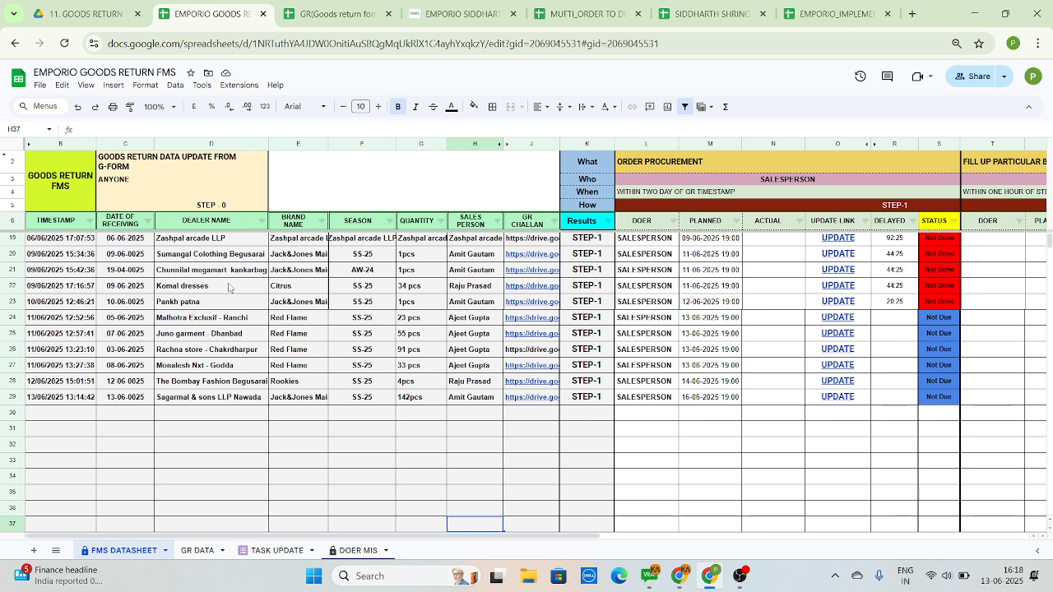
Review the Season column across the goods return list, from the first entries to the sheet's end and back to its header.
{"action": "key", "text": "Left"}
{"action": "key", "text": "Left"}
{"action": "key", "text": "Left"}
{"action": "key", "text": "Right"}
{"action": "key", "text": "ctrl+Up"}
{"action": "key", "text": "ctrl+Up"}
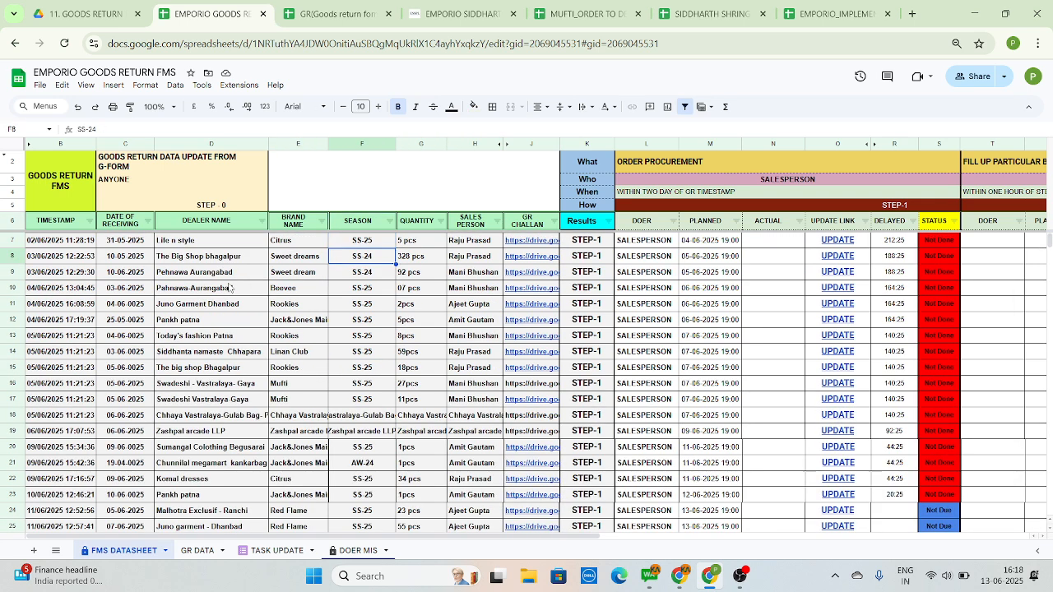
{"action": "key", "text": "ctrl+Down"}
{"action": "key", "text": "ctrl+Down"}
{"action": "key", "text": "ctrl+Down"}
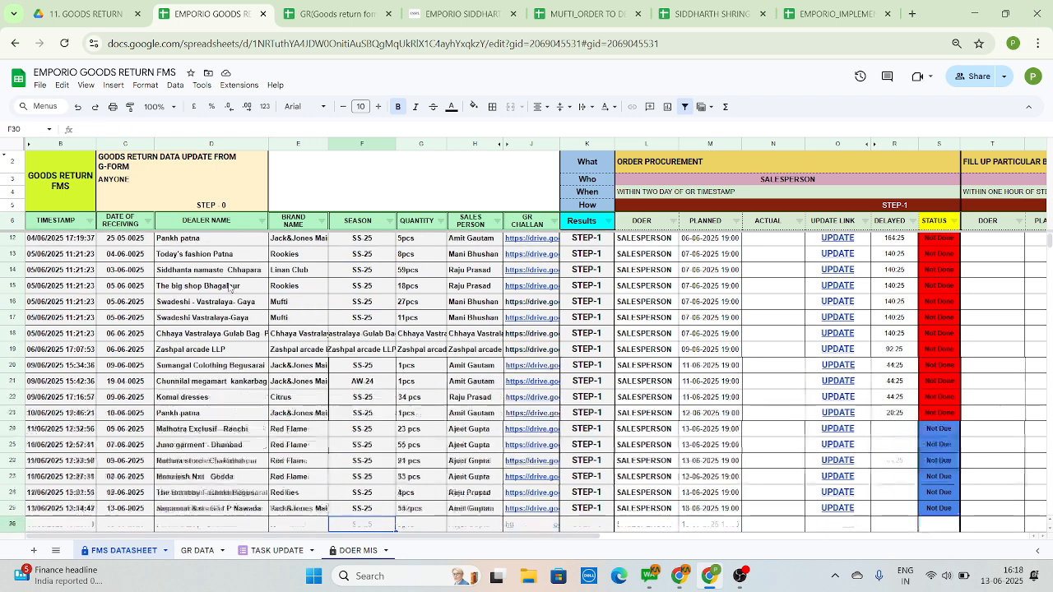
{"action": "left_click", "coordinate": [369, 402]}
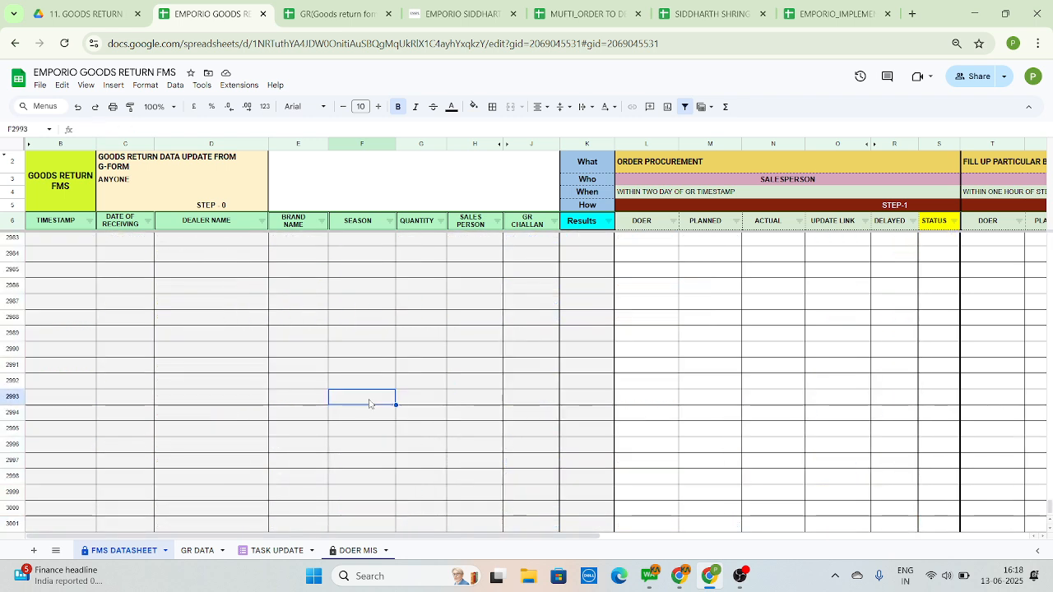
{"action": "key", "text": "ctrl+Up"}
Switch to the GR(Goods return form) - ESSPL/SA responses spreadsheet and open its linked form for editing.
{"action": "key", "text": "ctrl+Tab"}
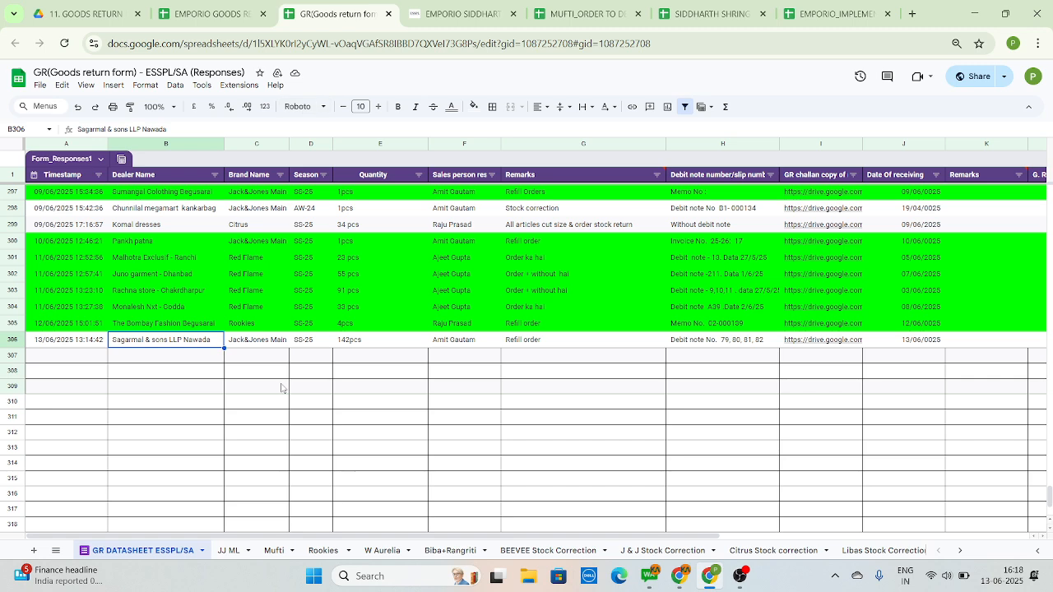
{"action": "left_click", "coordinate": [202, 85]}
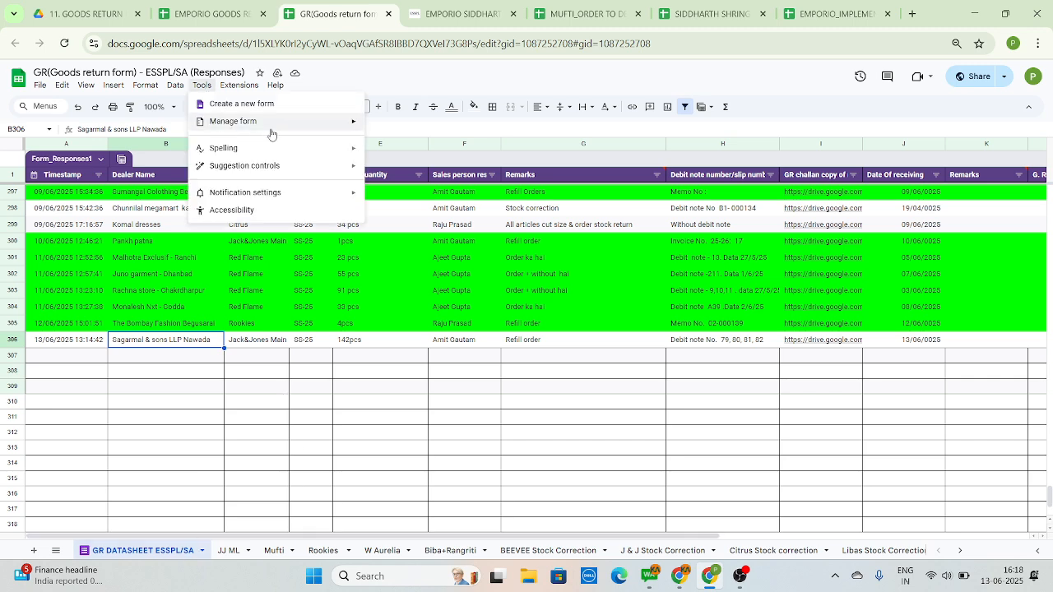
{"action": "mouse_move", "coordinate": [271, 123]}
{"action": "left_click", "coordinate": [388, 141]}
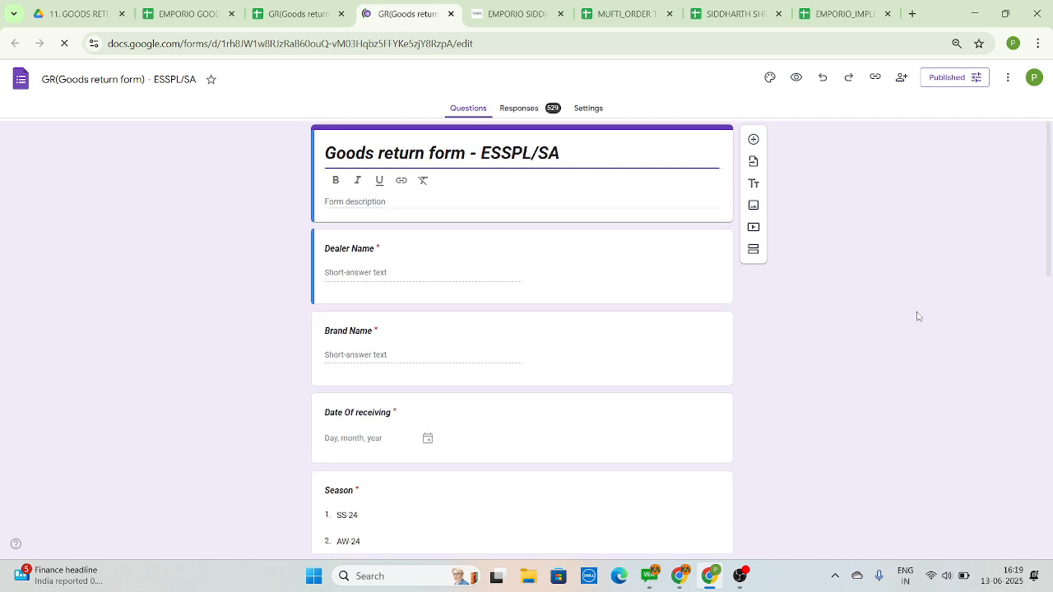
Review all questions of the goods return form, from Dealer Name down to Remarks and back up.
{"action": "scroll", "coordinate": [917, 315], "scroll_direction": "down", "scroll_amount": 1}
{"action": "scroll", "coordinate": [917, 316], "scroll_direction": "down", "scroll_amount": 4}
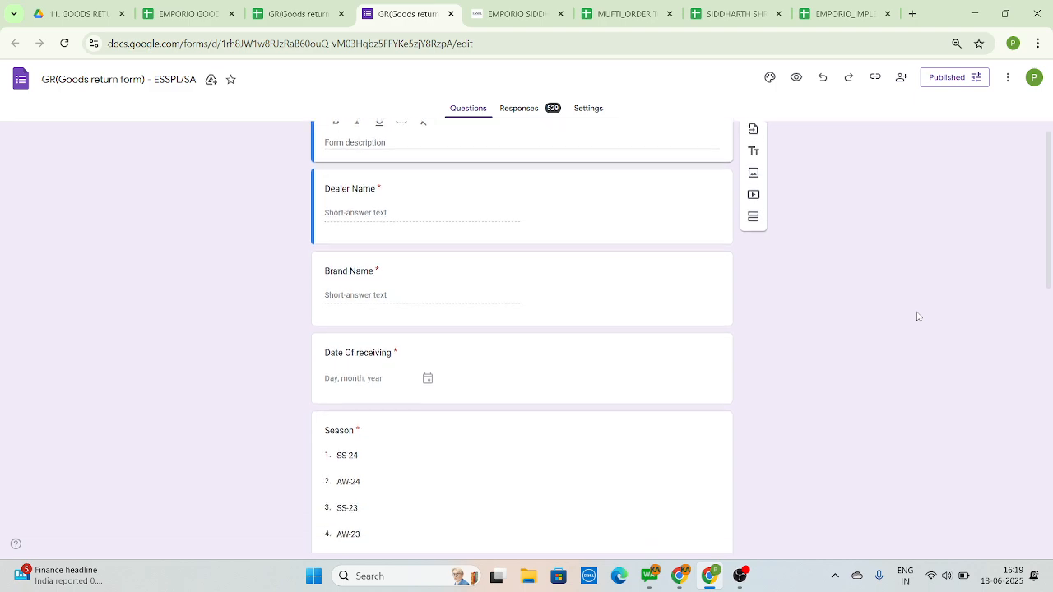
{"action": "scroll", "coordinate": [918, 316], "scroll_direction": "down", "scroll_amount": 4}
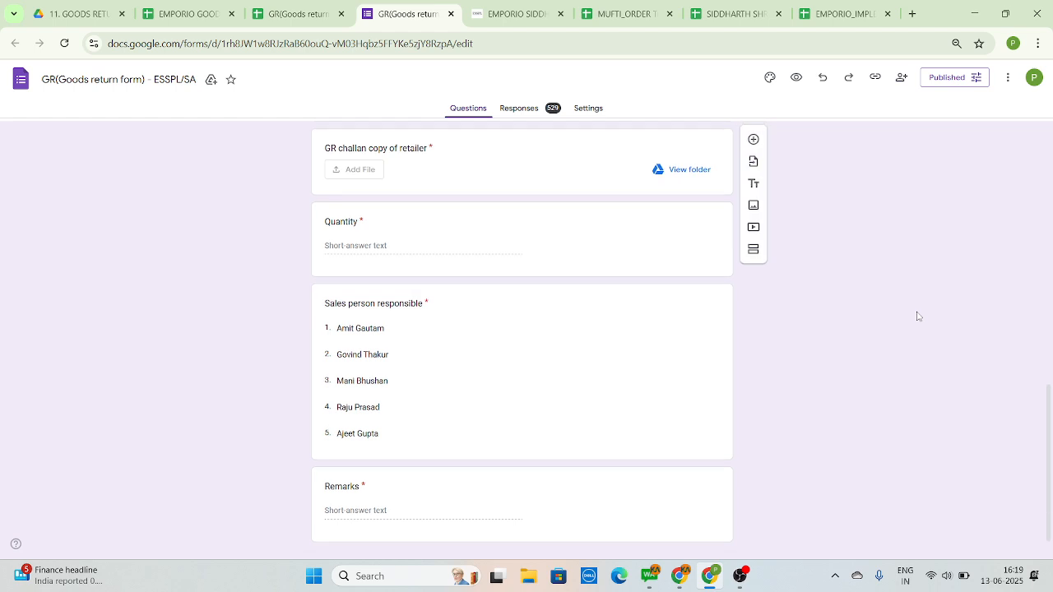
{"action": "scroll", "coordinate": [918, 316], "scroll_direction": "down", "scroll_amount": 1}
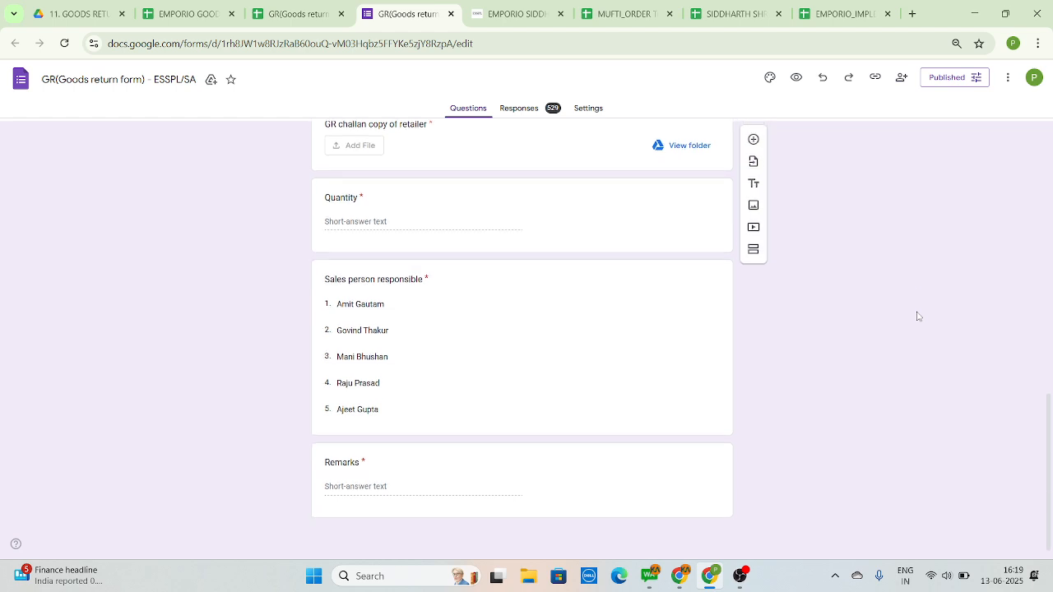
{"action": "scroll", "coordinate": [918, 316], "scroll_direction": "up", "scroll_amount": 5}
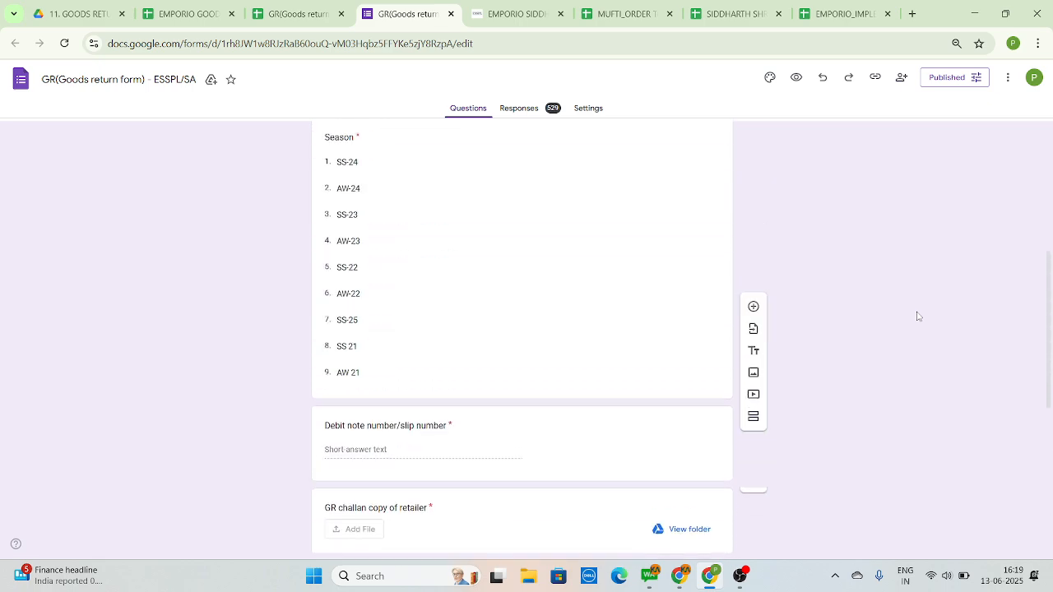
{"action": "scroll", "coordinate": [918, 316], "scroll_direction": "up", "scroll_amount": 4}
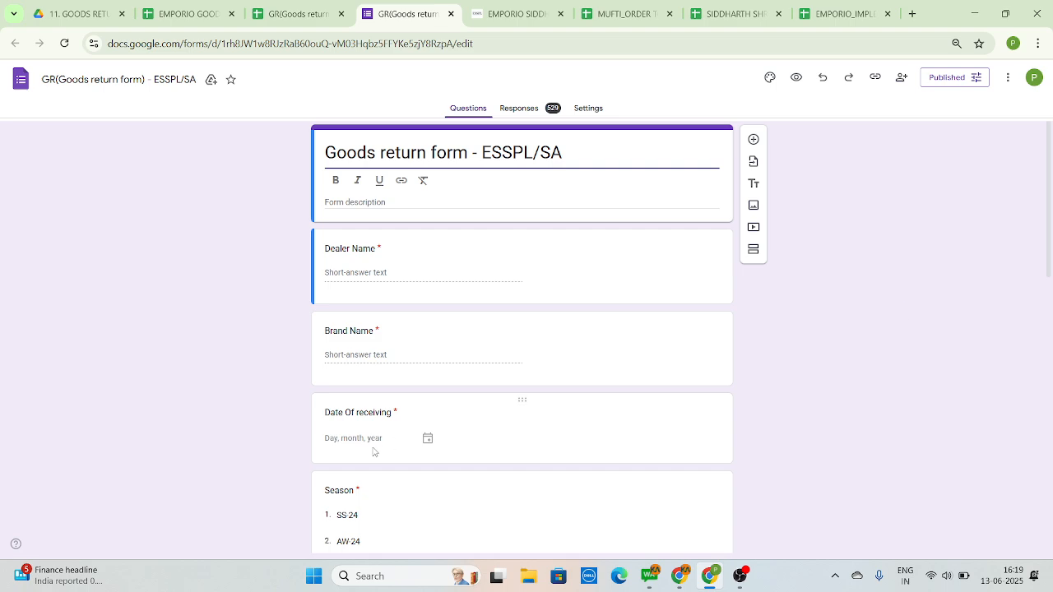
Change the form's receiving date question title to "Date of receiving" with a lowercase "of".
{"action": "left_click", "coordinate": [346, 412]}
{"action": "key", "text": "Left"}
{"action": "key", "text": "Right"}
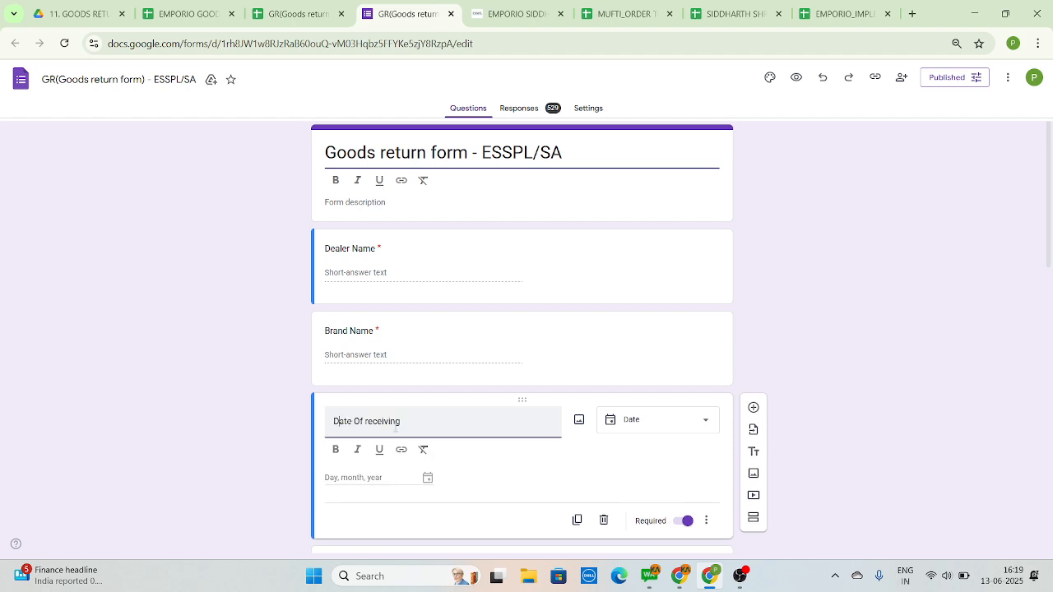
{"action": "key", "text": "BackSpace"}
{"action": "type", "text": "o"}
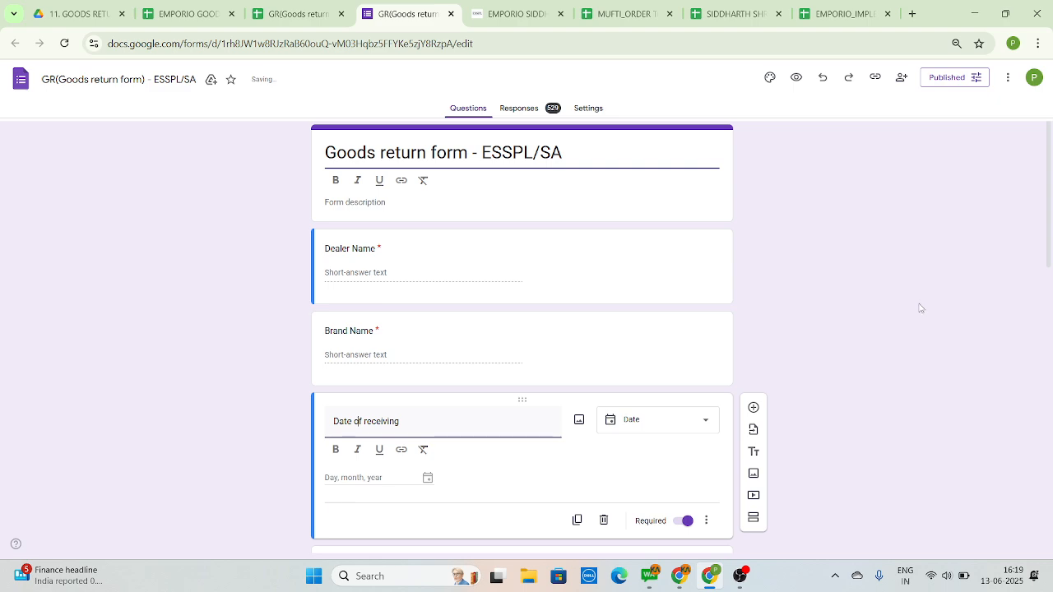
{"action": "left_click", "coordinate": [921, 307]}
{"action": "left_click_drag", "start_coordinate": [1048, 254], "coordinate": [1051, 524]}
{"action": "scroll", "coordinate": [551, 317], "scroll_direction": "up", "scroll_amount": 10}
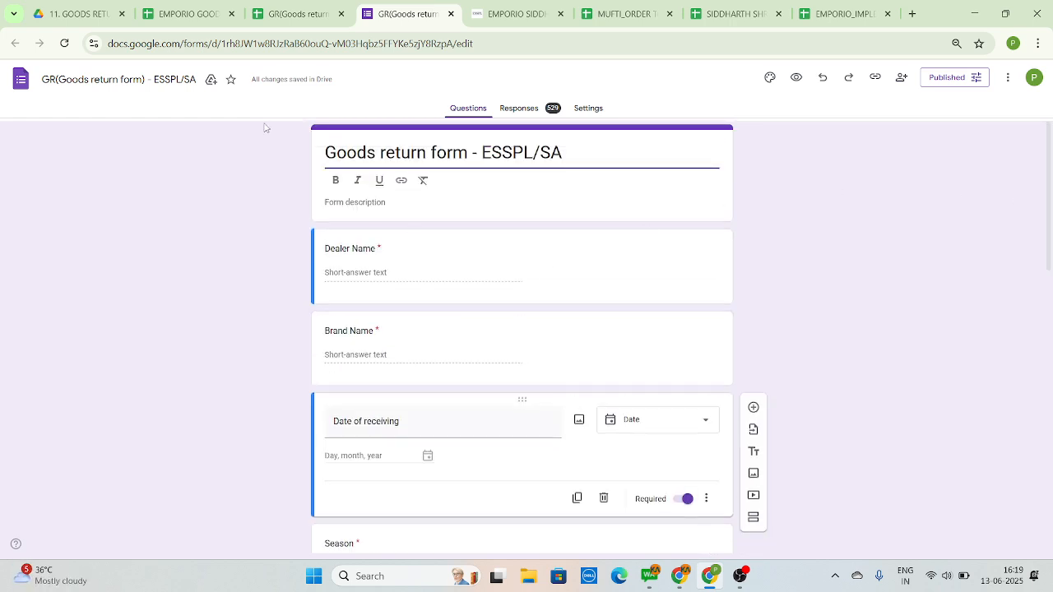
Check the Google Meet call window and return to the EMPORIO GOODS RETURN FMS datasheet.
{"action": "mouse_move", "coordinate": [671, 582]}
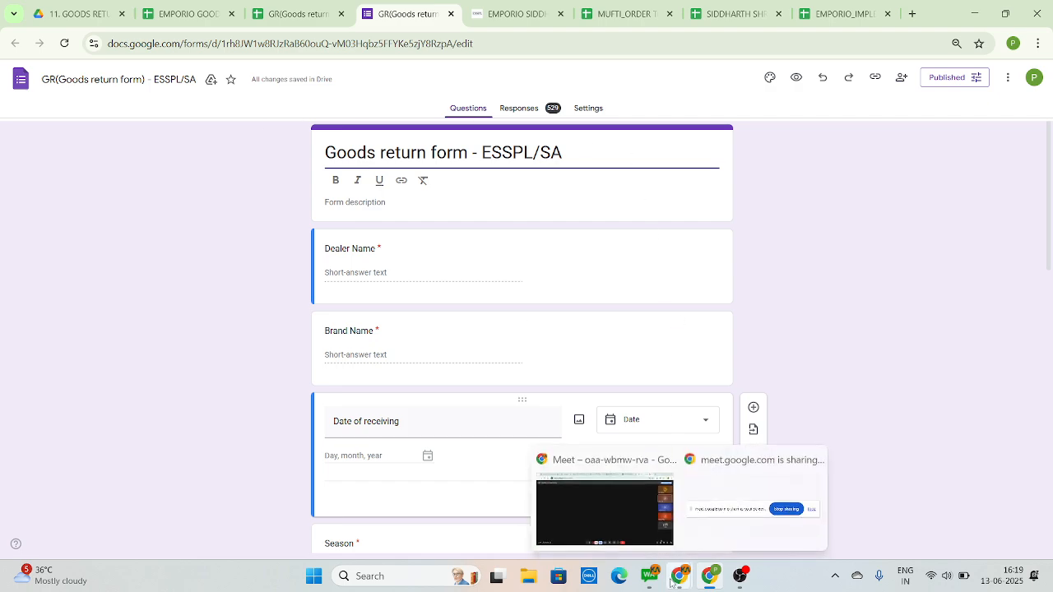
{"action": "left_click", "coordinate": [618, 511]}
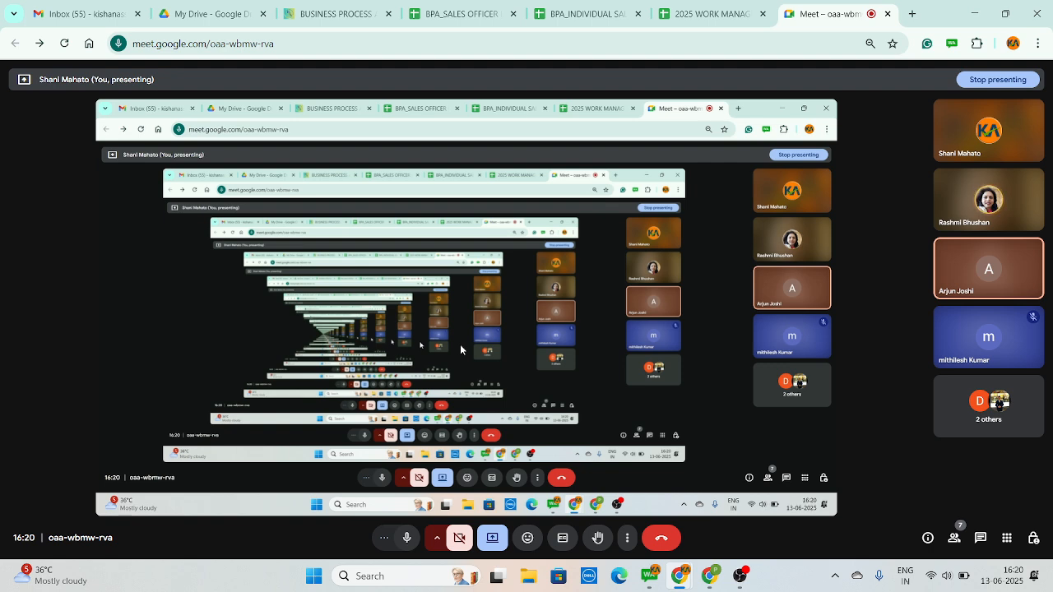
{"action": "mouse_move", "coordinate": [709, 576]}
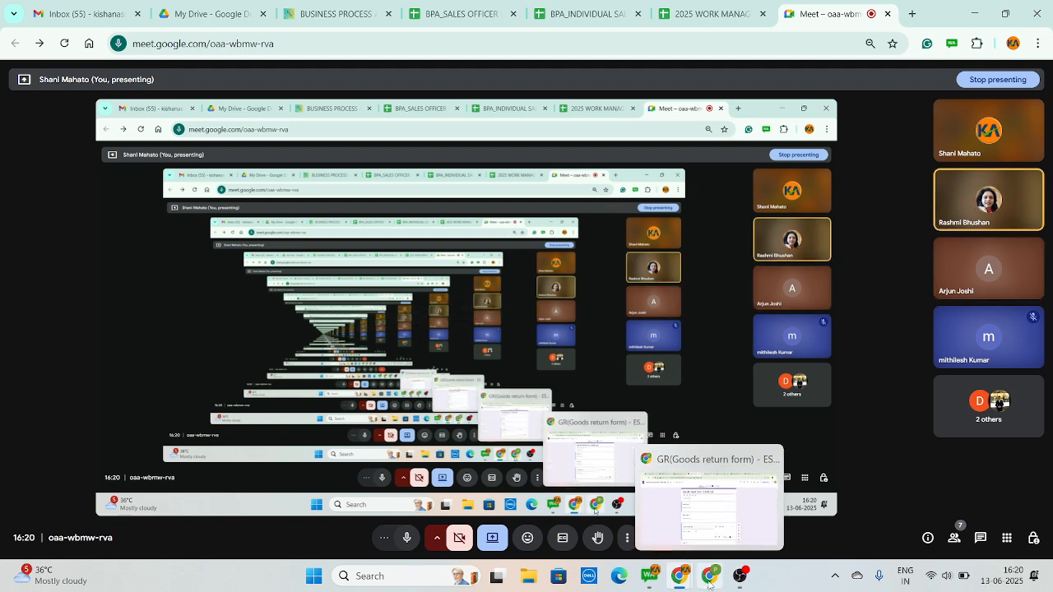
{"action": "left_click", "coordinate": [713, 515]}
{"action": "left_click", "coordinate": [298, 14]}
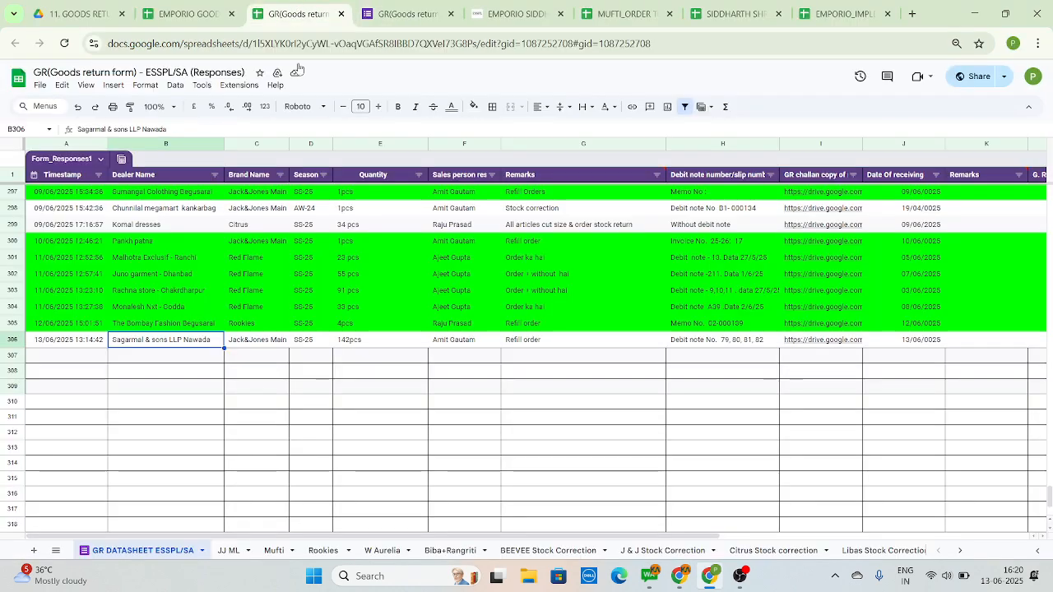
{"action": "left_click", "coordinate": [189, 10]}
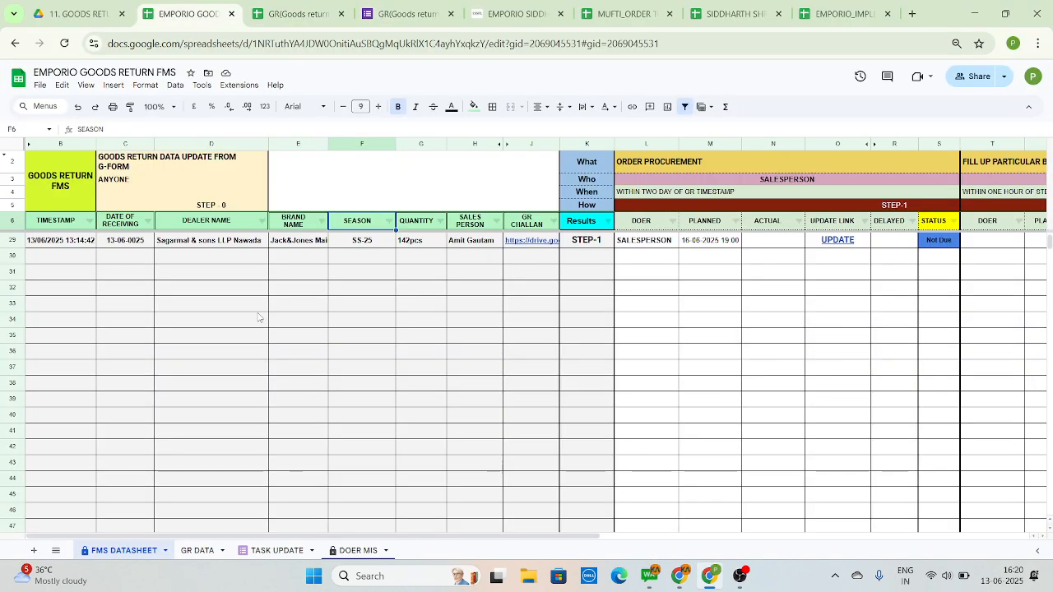
Go through the Dealer Name column upward from the last goods return entry.
{"action": "left_click", "coordinate": [259, 318]}
{"action": "key", "text": "Left"}
{"action": "key", "text": "Left"}
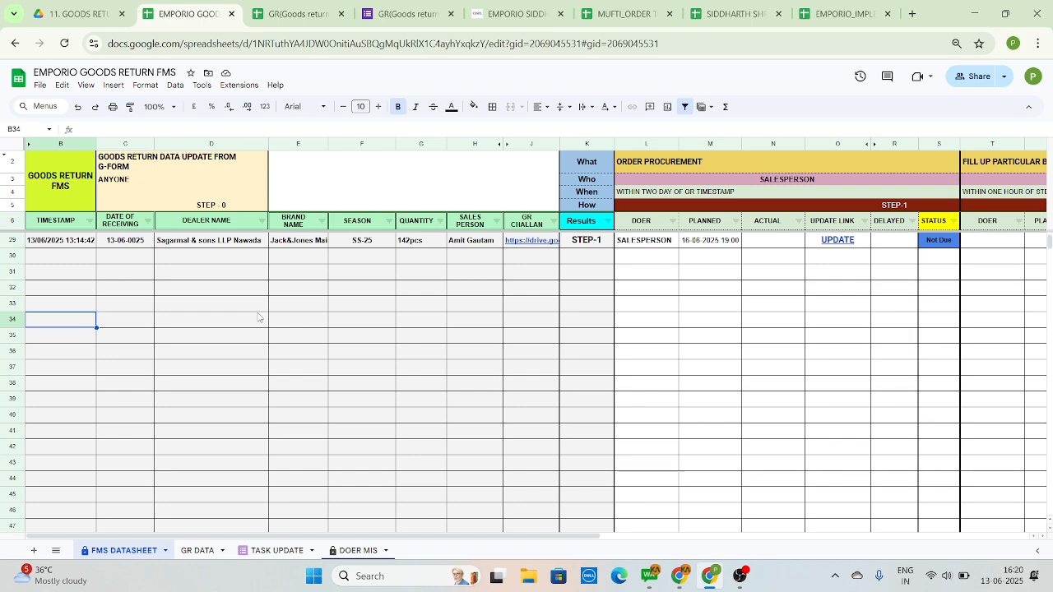
{"action": "key", "text": "ctrl+Up"}
{"action": "key", "text": "Up"}
{"action": "key", "text": "Up"}
{"action": "key", "text": "Right"}
{"action": "key", "text": "Right"}
{"action": "key", "text": "Up"}
{"action": "key", "text": "Up"}
{"action": "key", "text": "Up"}
{"action": "key", "text": "Up"}
{"action": "key", "text": "Up"}
{"action": "key", "text": "Up"}
{"action": "key", "text": "Up"}
{"action": "key", "text": "Up"}
{"action": "key", "text": "Up"}
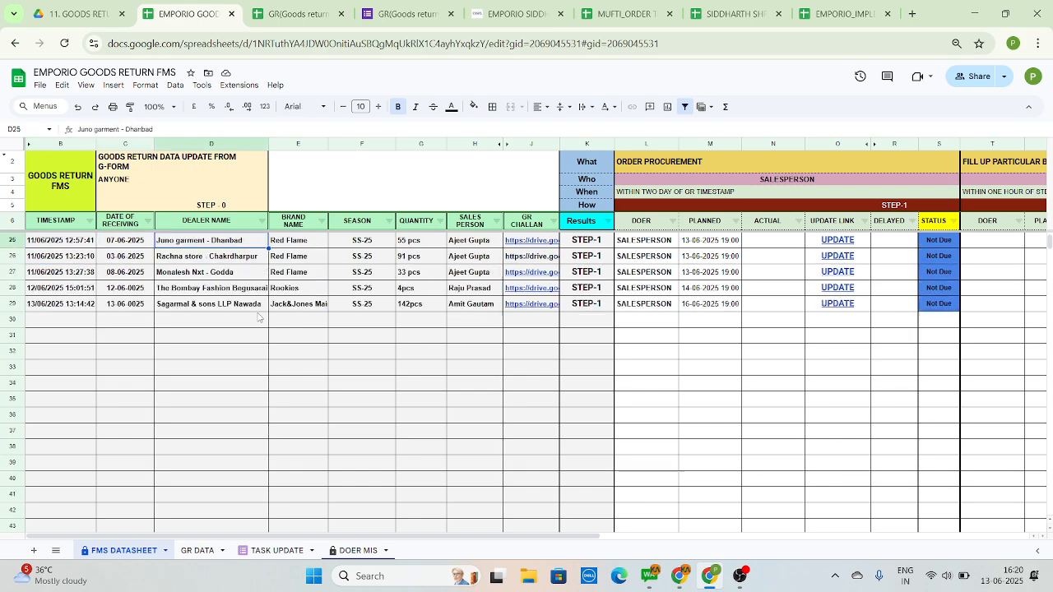
Examine the salesperson, brand, season and quantity cells of the entries in rows 20 to 23.
{"action": "key", "text": "Down"}
{"action": "key", "text": "Down"}
{"action": "key", "text": "Right"}
{"action": "key", "text": "Right"}
{"action": "key", "text": "Right"}
{"action": "key", "text": "Right"}
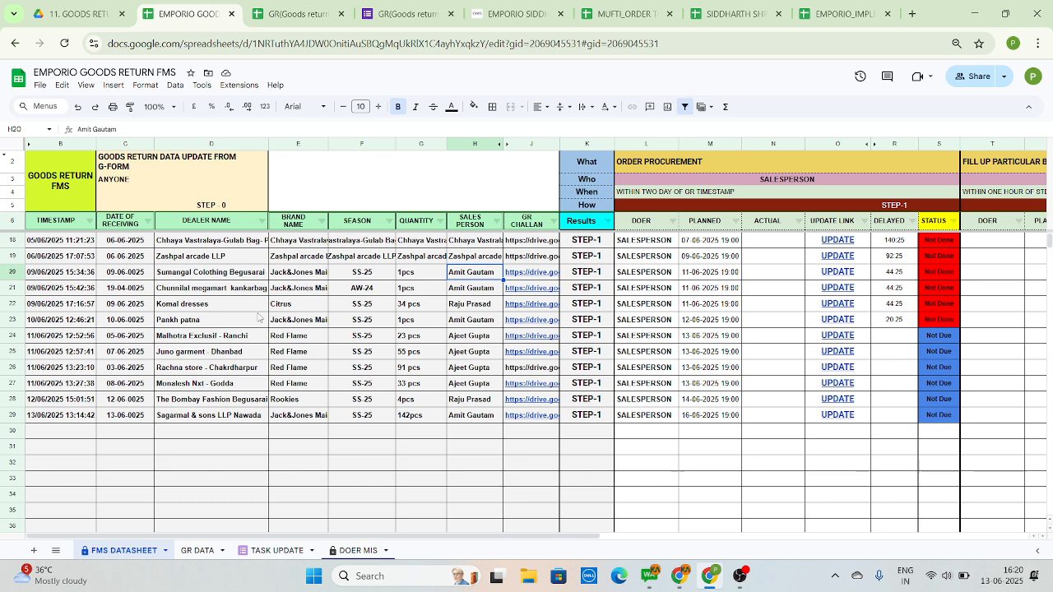
{"action": "key", "text": "Left"}
{"action": "key", "text": "Left"}
{"action": "key", "text": "Left"}
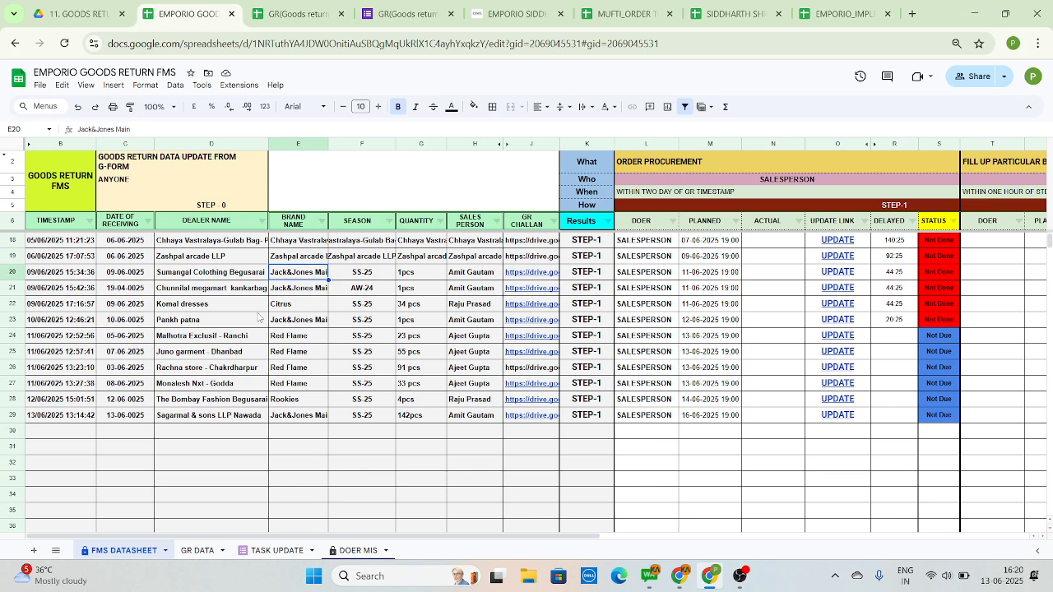
{"action": "key", "text": "Right"}
{"action": "key", "text": "Down"}
{"action": "key", "text": "Down"}
{"action": "key", "text": "Right"}
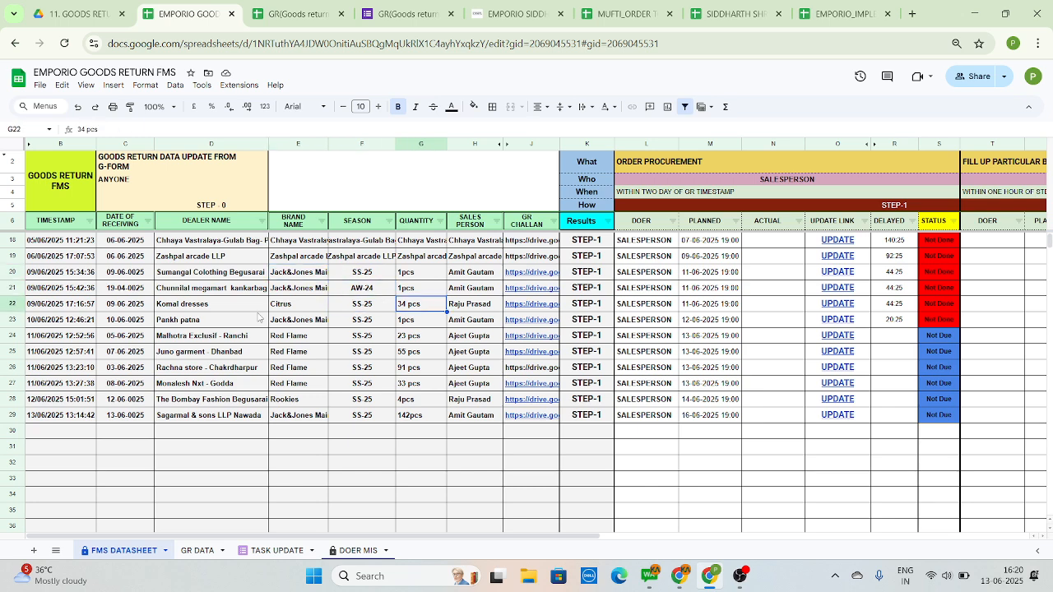
{"action": "key", "text": "Down"}
{"action": "key", "text": "ctrl+Up"}
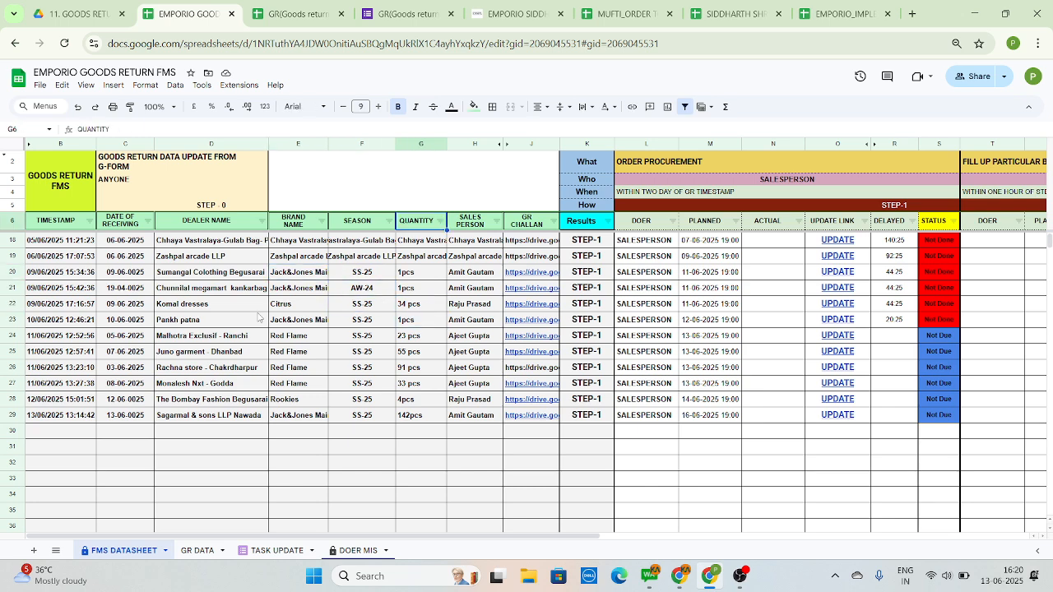
Check the Quantity column from the first entry down to the Chhaya Vastralaya row and back up.
{"action": "key", "text": "Down"}
{"action": "key", "text": "Down"}
{"action": "key", "text": "Down"}
{"action": "key", "text": "Down"}
{"action": "key", "text": "Down"}
{"action": "key", "text": "Down"}
{"action": "key", "text": "Down"}
{"action": "key", "text": "Down"}
{"action": "key", "text": "Down"}
{"action": "key", "text": "Down"}
{"action": "key", "text": "Down"}
{"action": "key", "text": "Down"}
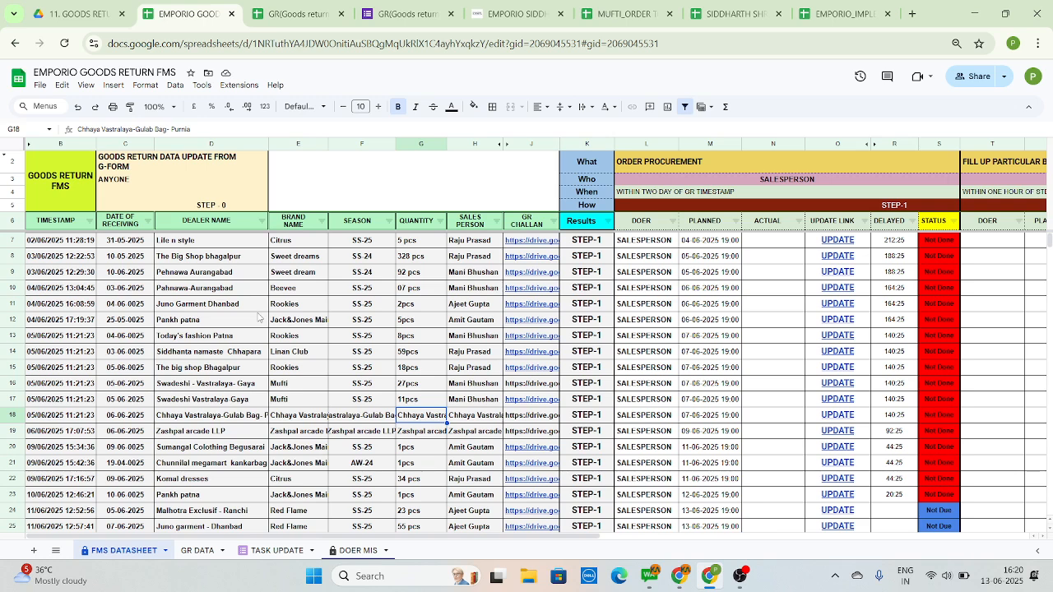
{"action": "key", "text": "Up"}
{"action": "key", "text": "Up"}
{"action": "key", "text": "Up"}
{"action": "key", "text": "Up"}
{"action": "key", "text": "Up"}
{"action": "key", "text": "Up"}
{"action": "key", "text": "Up"}
{"action": "key", "text": "Up"}
{"action": "key", "text": "Up"}
{"action": "key", "text": "Up"}
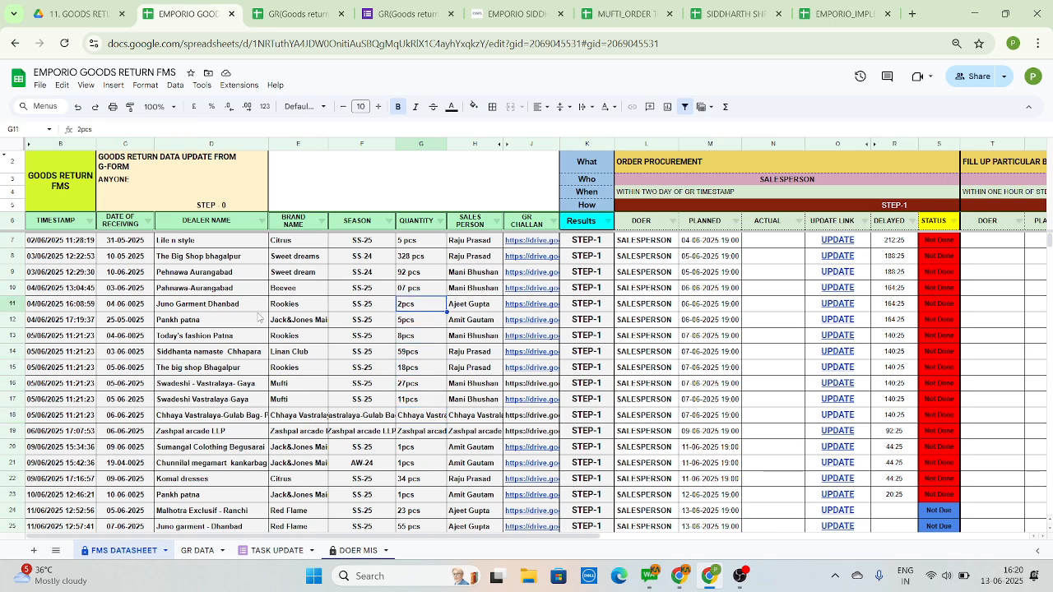
{"action": "key", "text": "Up"}
{"action": "key", "text": "Up"}
{"action": "key", "text": "Up"}
Scan the Quantity column down past the last goods return entry and back up to row 18.
{"action": "key", "text": "Down"}
{"action": "key", "text": "Down"}
{"action": "key", "text": "Down"}
{"action": "key", "text": "Down"}
{"action": "key", "text": "Down"}
{"action": "key", "text": "Down"}
{"action": "key", "text": "Down"}
{"action": "key", "text": "Down"}
{"action": "key", "text": "Down"}
{"action": "key", "text": "Down"}
{"action": "key", "text": "Down"}
{"action": "key", "text": "Down"}
{"action": "key", "text": "Down"}
{"action": "key", "text": "Down"}
{"action": "key", "text": "Down"}
{"action": "key", "text": "Down"}
{"action": "key", "text": "Down"}
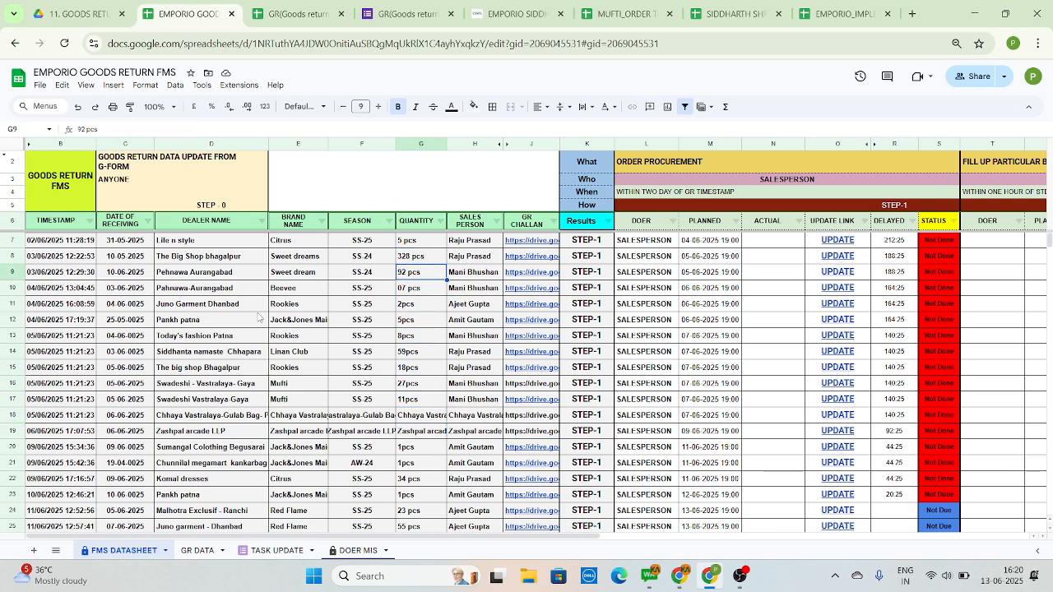
{"action": "key", "text": "Down"}
{"action": "key", "text": "Down"}
{"action": "key", "text": "Down"}
{"action": "key", "text": "Down"}
{"action": "key", "text": "Down"}
{"action": "key", "text": "Down"}
{"action": "key", "text": "Down"}
{"action": "key", "text": "Down"}
{"action": "key", "text": "Down"}
{"action": "key", "text": "Down"}
{"action": "key", "text": "Down"}
{"action": "key", "text": "Down"}
{"action": "key", "text": "Down"}
{"action": "key", "text": "Down"}
{"action": "key", "text": "Down"}
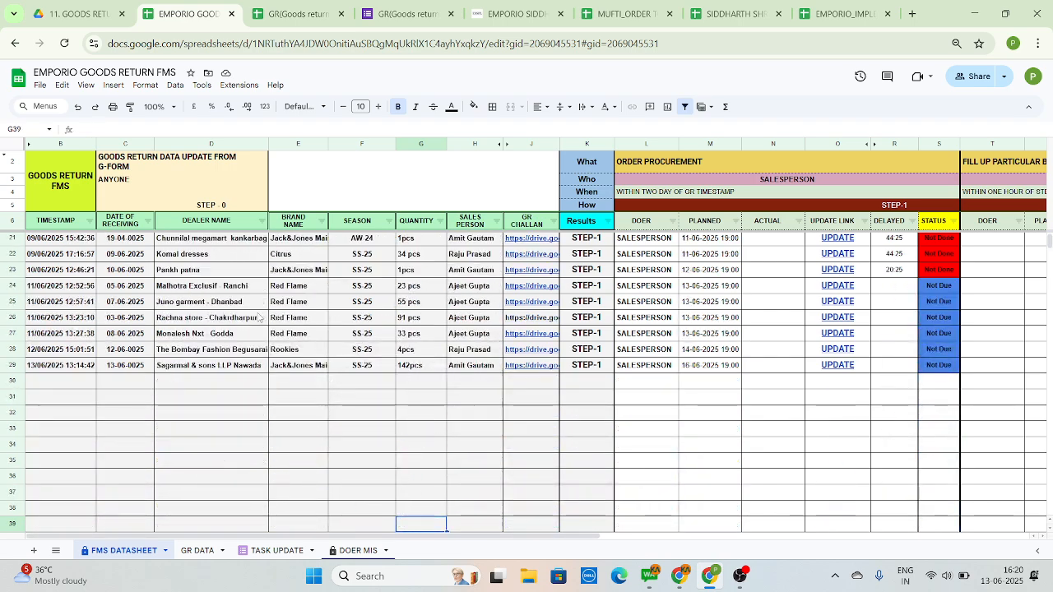
{"action": "key", "text": "Up"}
{"action": "key", "text": "Up"}
{"action": "key", "text": "Up"}
{"action": "key", "text": "Up"}
{"action": "key", "text": "Up"}
{"action": "key", "text": "Up"}
{"action": "key", "text": "Up"}
{"action": "key", "text": "Up"}
{"action": "key", "text": "Up"}
{"action": "key", "text": "Up"}
{"action": "key", "text": "Up"}
{"action": "key", "text": "Up"}
{"action": "key", "text": "Up"}
{"action": "key", "text": "Up"}
{"action": "key", "text": "Up"}
{"action": "key", "text": "Up"}
{"action": "key", "text": "Up"}
{"action": "key", "text": "Up"}
{"action": "key", "text": "Up"}
{"action": "key", "text": "Up"}
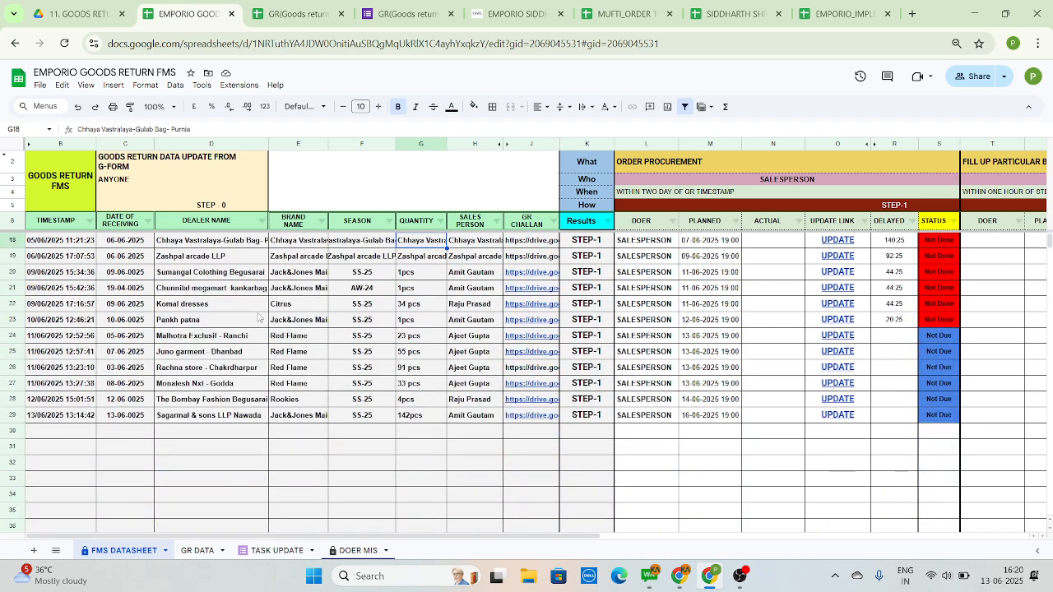
Review the Quantity column upward from the Chhaya Vastralaya row to row 10.
{"action": "key", "text": "Up"}
{"action": "key", "text": "Up"}
{"action": "key", "text": "Up"}
{"action": "key", "text": "Up"}
{"action": "key", "text": "Up"}
{"action": "key", "text": "Up"}
{"action": "key", "text": "Up"}
{"action": "key", "text": "Up"}
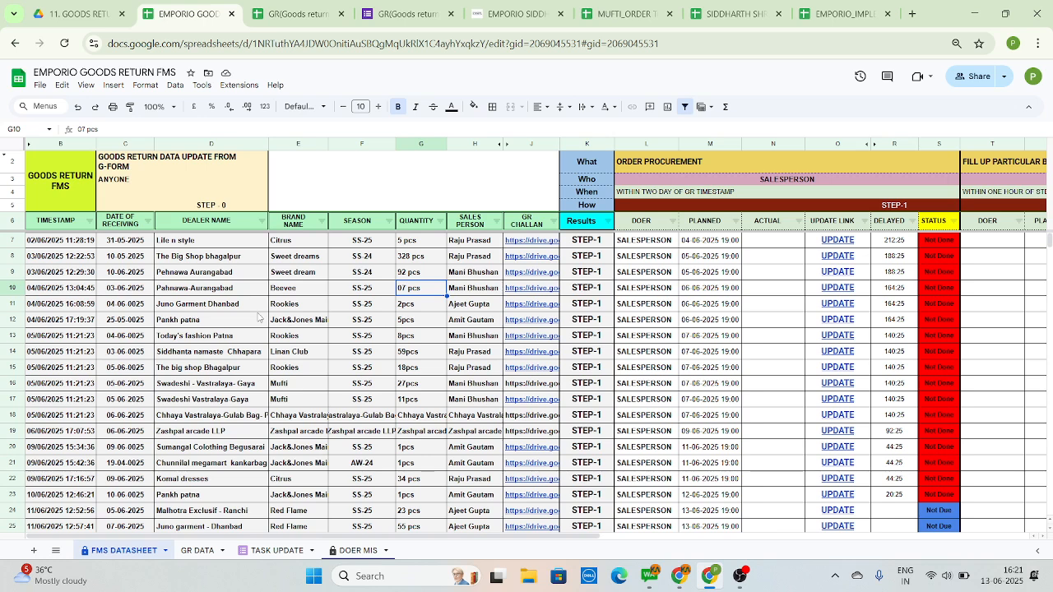
In the goods return form, add response validation to the Quantity question that requires the answer to be a number.
{"action": "left_click", "coordinate": [407, 14]}
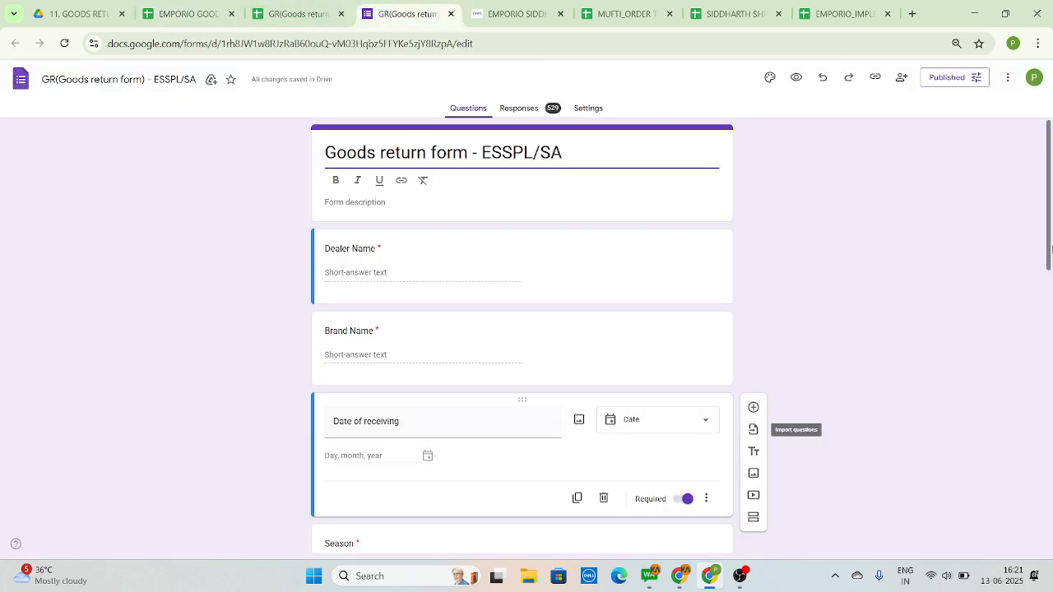
{"action": "scroll", "coordinate": [703, 455], "scroll_direction": "down", "scroll_amount": 7}
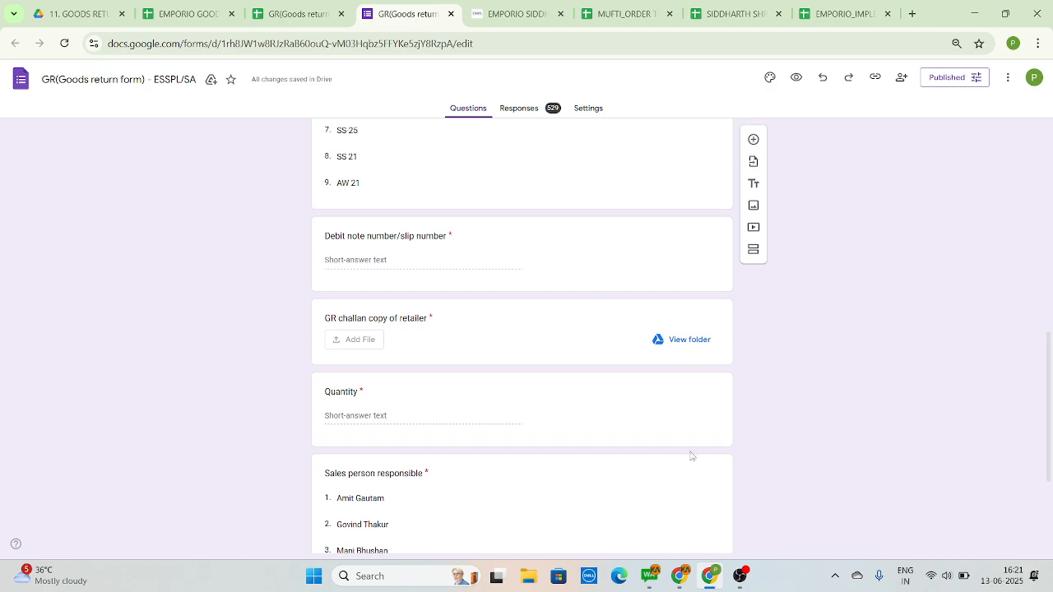
{"action": "left_click", "coordinate": [604, 423]}
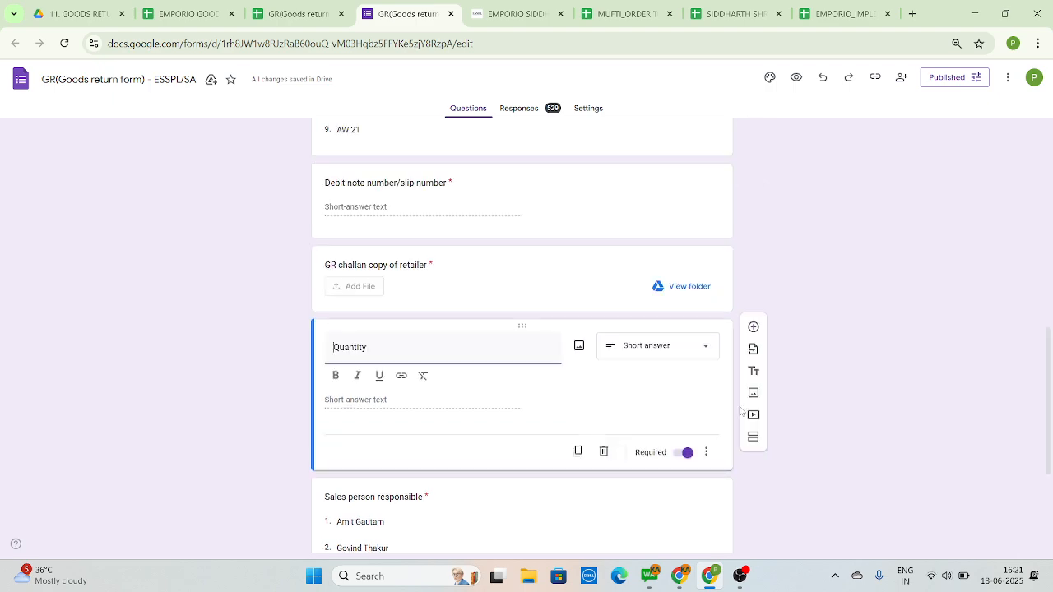
{"action": "left_click", "coordinate": [704, 454]}
{"action": "left_click", "coordinate": [757, 527]}
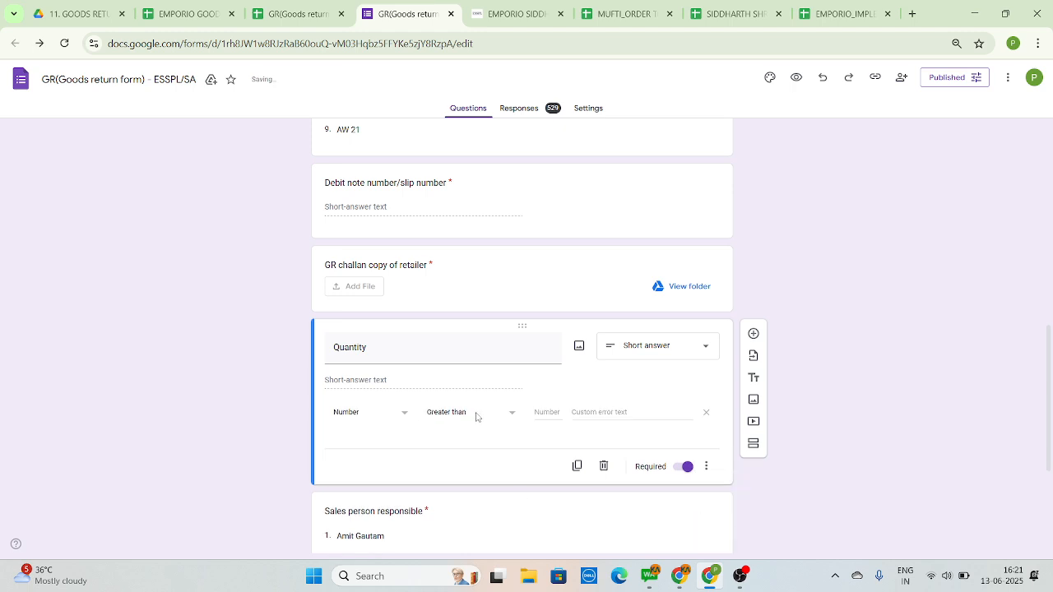
{"action": "left_click", "coordinate": [474, 413]}
{"action": "left_click", "coordinate": [467, 511]}
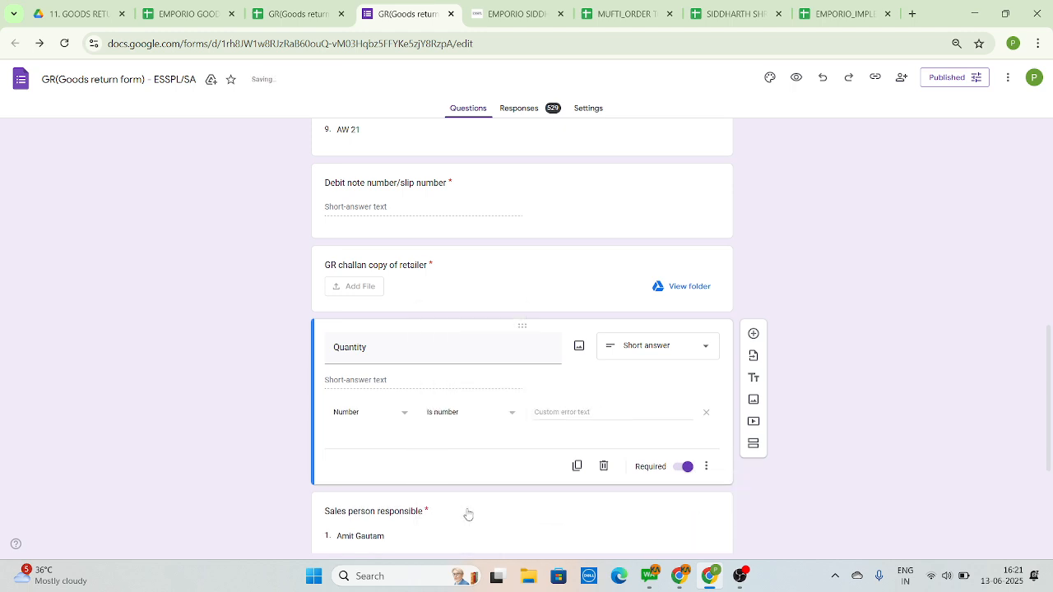
Set the Quantity question's custom error text to "PLEASE TYPE A VALID NUMBER".
{"action": "scroll", "coordinate": [724, 398], "scroll_direction": "down", "scroll_amount": 2}
{"action": "left_click", "coordinate": [568, 272]}
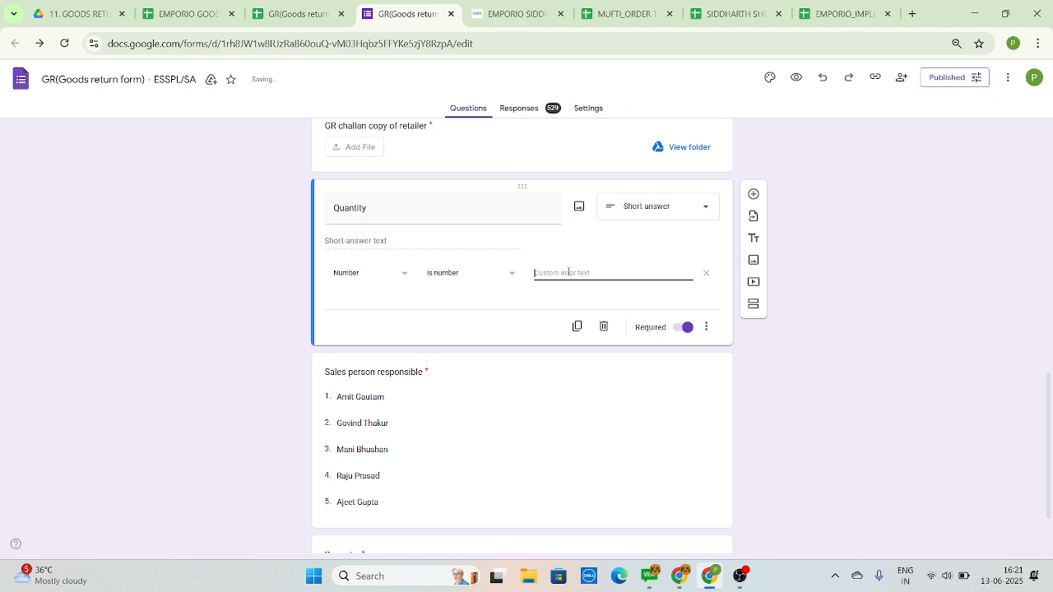
{"action": "type", "text": "pl"}
{"action": "key", "text": "BackSpace"}
{"action": "type", "text": "PLEASE TYPA"}
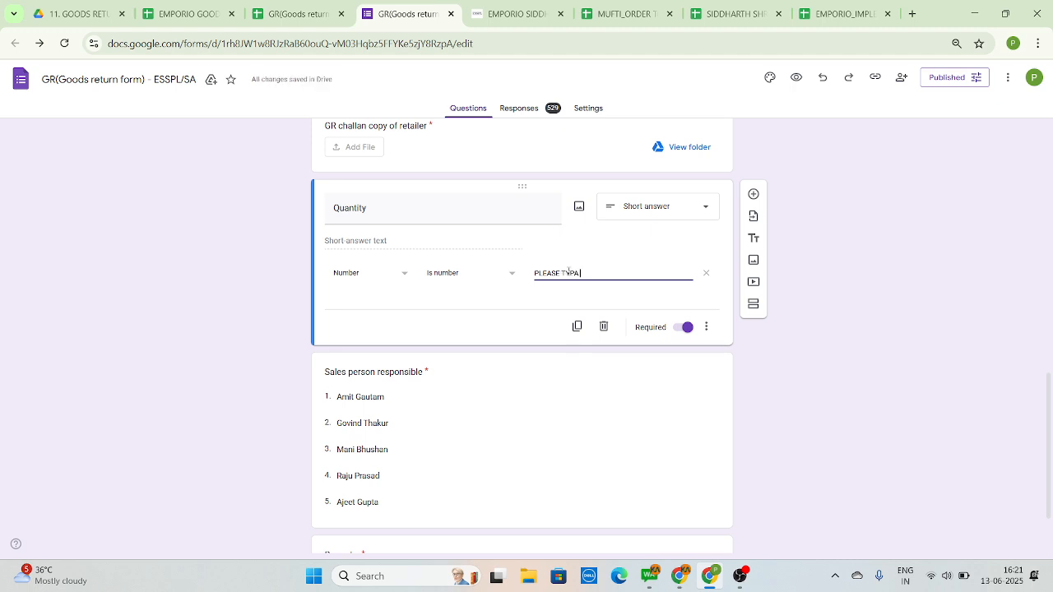
{"action": "key", "text": "BackSpace"}
{"action": "type", "text": "E A VALID NUMBER"}
{"action": "left_click", "coordinate": [897, 354]}
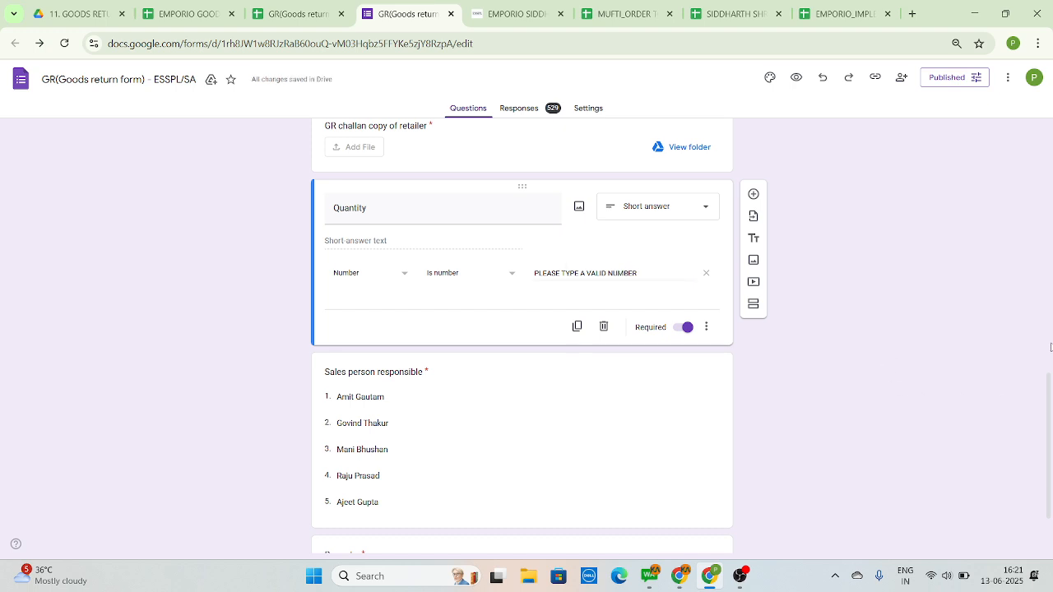
Look over the form's questions from the beginning, close the form and return to the EMPORIO GOODS RETURN FMS spreadsheet.
{"action": "left_click_drag", "start_coordinate": [1049, 390], "coordinate": [991, 89]}
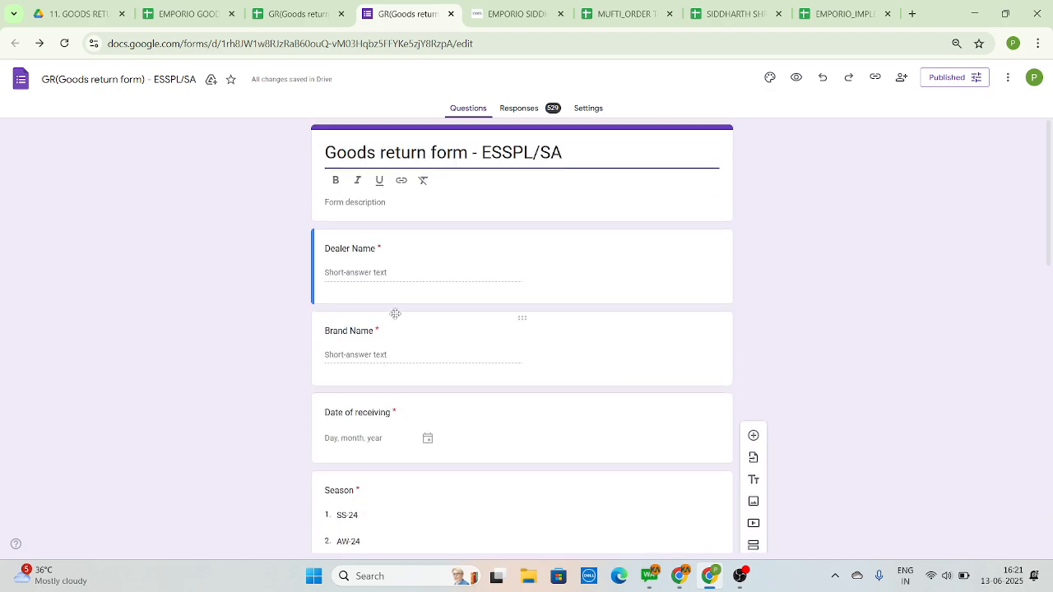
{"action": "left_click_drag", "start_coordinate": [1050, 248], "coordinate": [446, 111]}
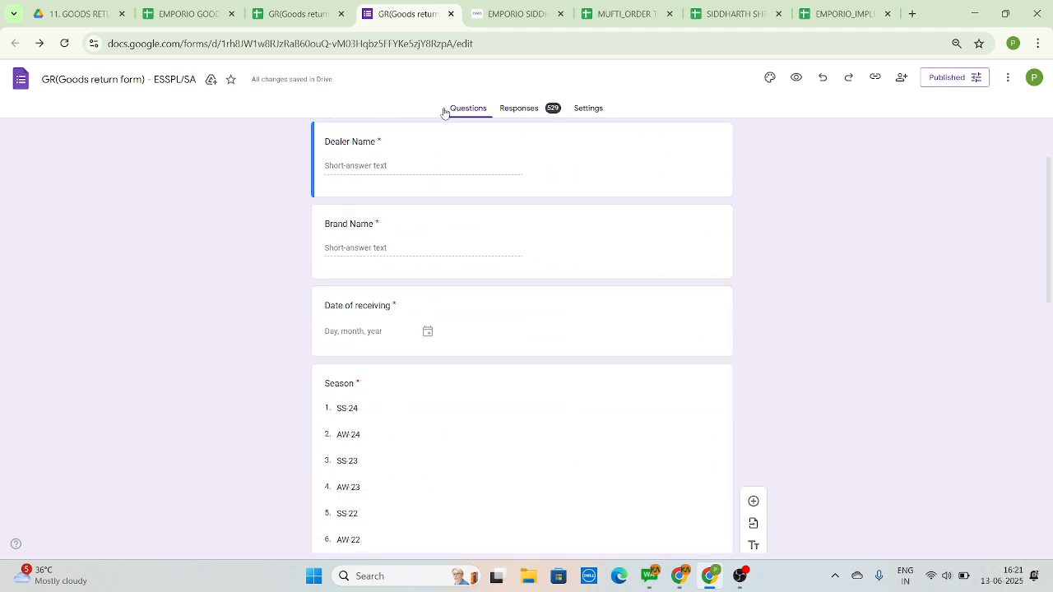
{"action": "key", "text": "ctrl+w"}
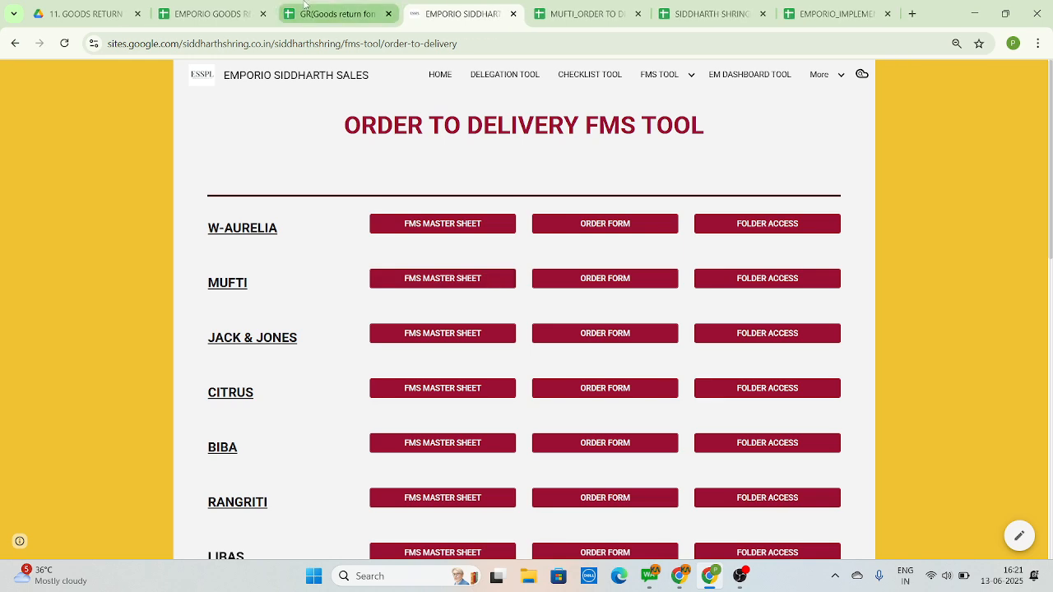
{"action": "key", "text": "ctrl+shift+Tab"}
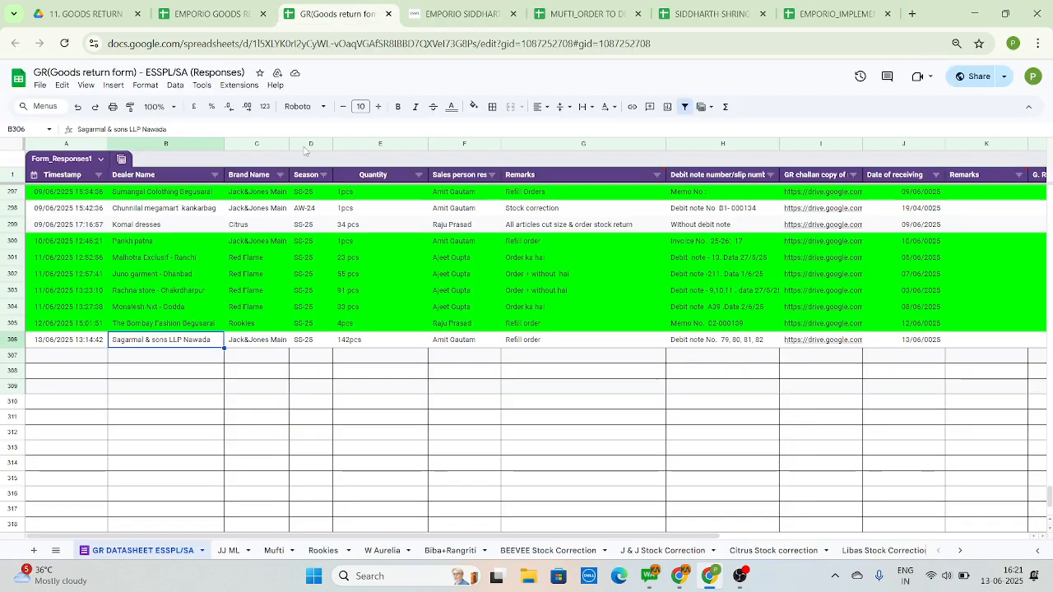
{"action": "key", "text": "ctrl+shift+Tab"}
Scan the Dealer Name column from row 15 down past the last goods return entry to row 40.
{"action": "left_click", "coordinate": [161, 370]}
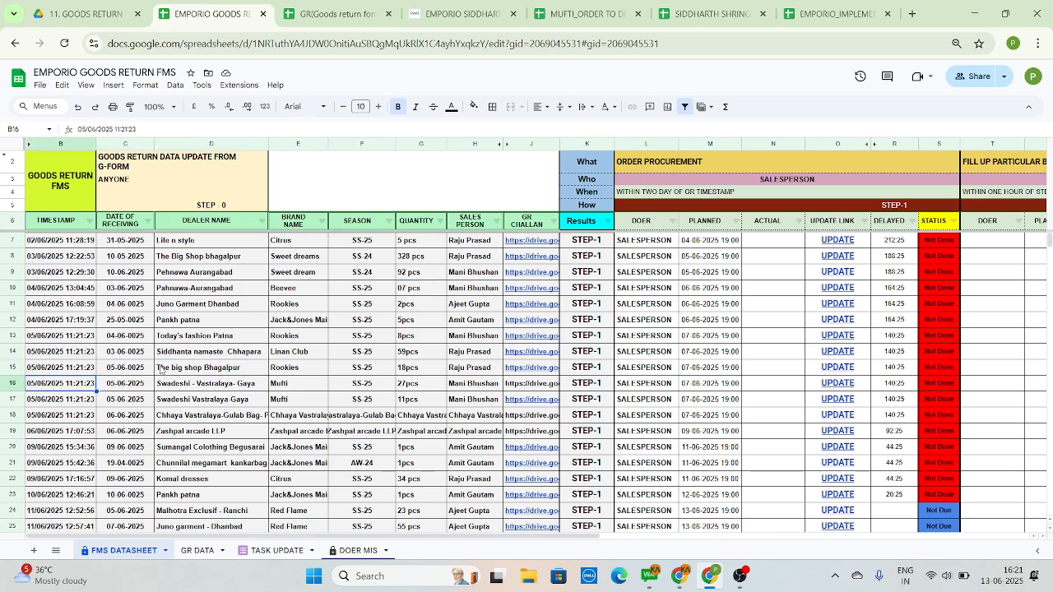
{"action": "left_click", "coordinate": [160, 370]}
{"action": "key", "text": "Down"}
{"action": "key", "text": "Down"}
{"action": "key", "text": "Down"}
{"action": "key", "text": "Down"}
{"action": "key", "text": "Down"}
{"action": "key", "text": "Down"}
{"action": "key", "text": "Down"}
{"action": "key", "text": "Down"}
{"action": "key", "text": "Down"}
{"action": "key", "text": "Down"}
{"action": "key", "text": "Down"}
{"action": "key", "text": "Down"}
{"action": "key", "text": "Down"}
{"action": "key", "text": "Down"}
{"action": "key", "text": "Down"}
{"action": "key", "text": "Down"}
{"action": "key", "text": "Down"}
{"action": "key", "text": "Down"}
{"action": "key", "text": "Down"}
{"action": "key", "text": "Down"}
{"action": "key", "text": "Down"}
{"action": "key", "text": "Down"}
{"action": "key", "text": "Down"}
{"action": "key", "text": "Down"}
{"action": "key", "text": "Down"}
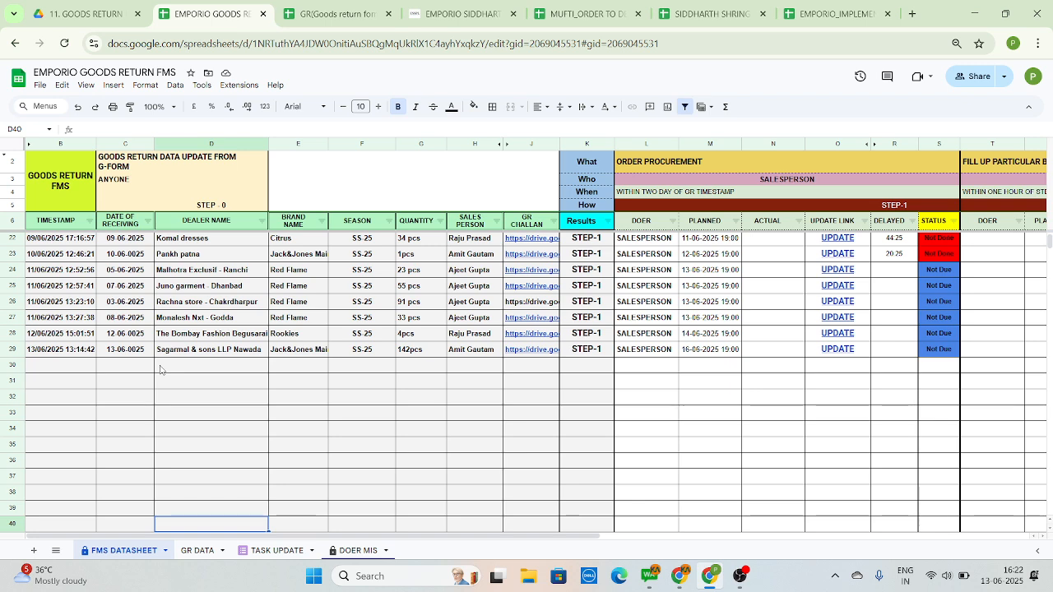
Switch to the MUFTI_ORDER TO DELIVERY FMS spreadsheet and select the Maa Gayatri Garments party in its FMS DATASHEET sheet.
{"action": "left_click", "coordinate": [584, 13]}
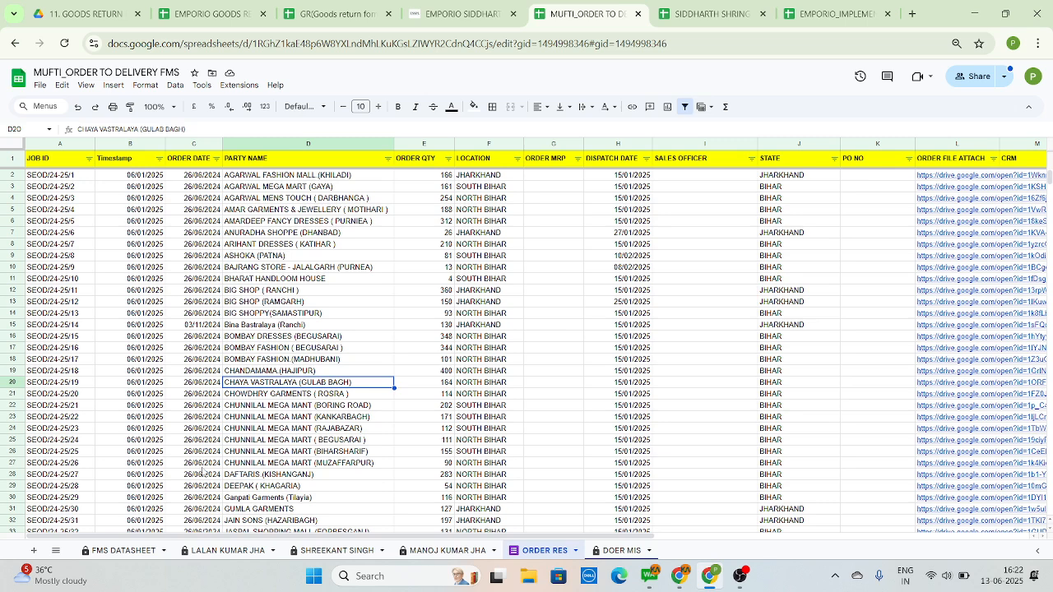
{"action": "left_click", "coordinate": [118, 553]}
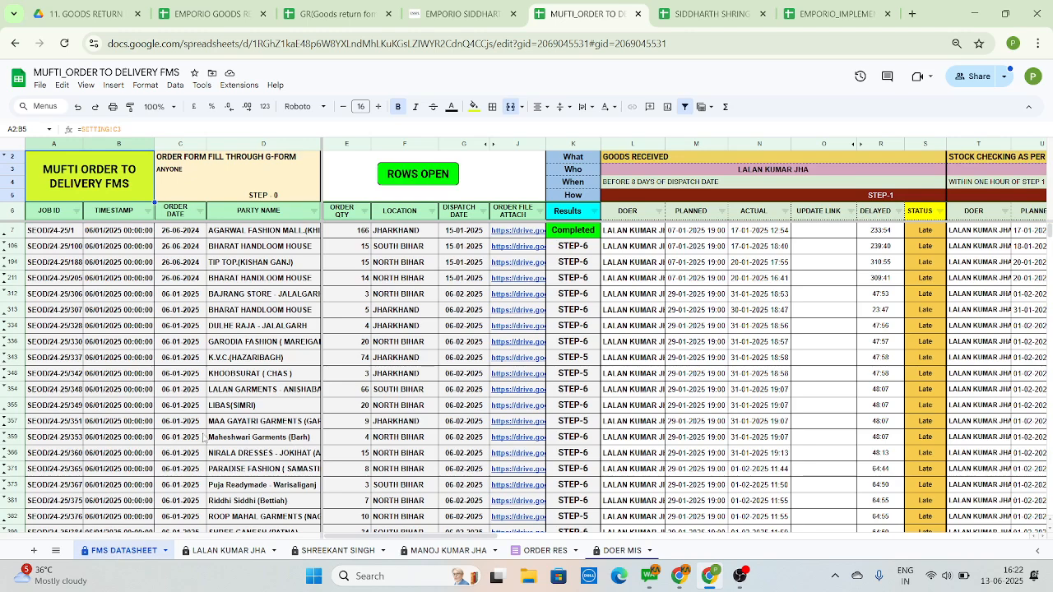
{"action": "left_click", "coordinate": [229, 423]}
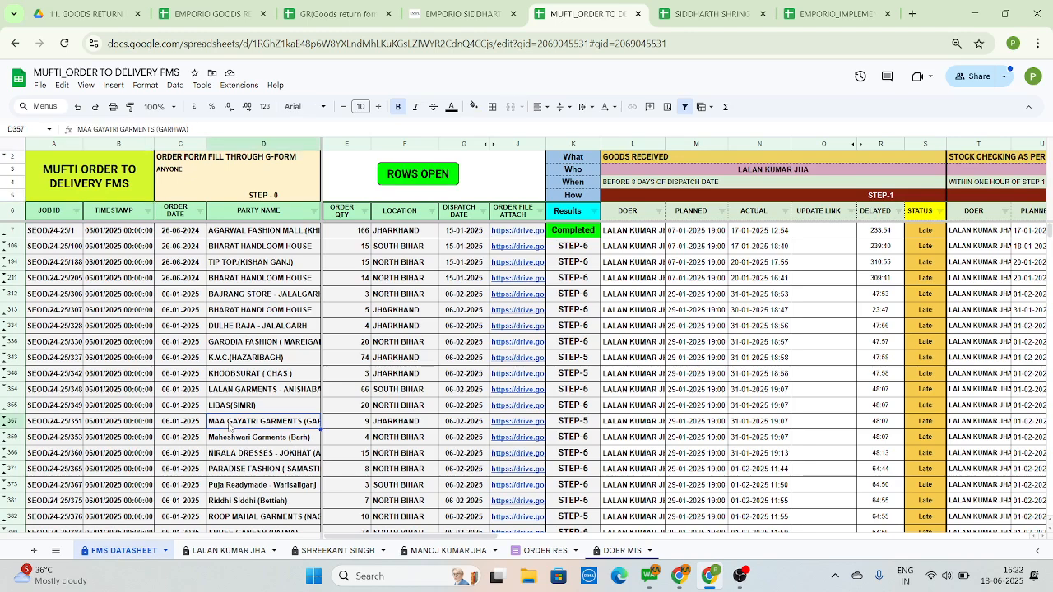
Examine the order details across the Maa Gayatri Garments and Maheshwari Garments rows.
{"action": "key", "text": "Right"}
{"action": "key", "text": "Right"}
{"action": "key", "text": "Right"}
{"action": "key", "text": "Right"}
{"action": "key", "text": "Right"}
{"action": "key", "text": "Left"}
{"action": "key", "text": "Left"}
{"action": "key", "text": "Left"}
{"action": "key", "text": "Left"}
{"action": "key", "text": "Left"}
{"action": "key", "text": "Left"}
{"action": "key", "text": "Left"}
{"action": "key", "text": "Left"}
{"action": "key", "text": "Down"}
{"action": "key", "text": "Right"}
{"action": "key", "text": "Right"}
{"action": "key", "text": "Right"}
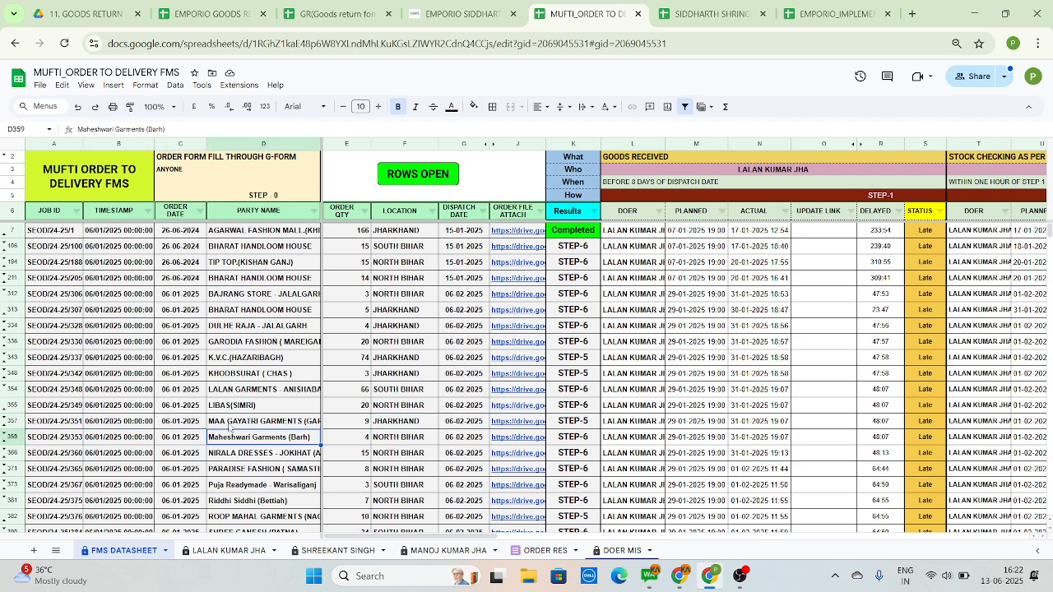
Go to the end of the Party Name column and review the latest orders up to the Swadeshi Vastralaya order quantity.
{"action": "key", "text": "ctrl+Down"}
{"action": "key", "text": "Down"}
{"action": "key", "text": "Down"}
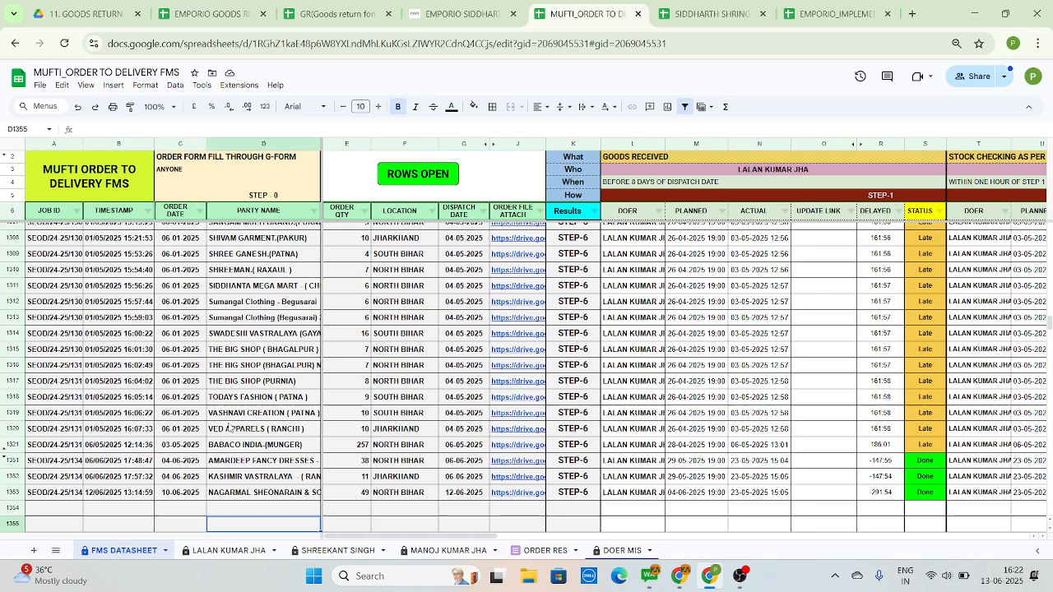
{"action": "key", "text": "Up"}
{"action": "key", "text": "Up"}
{"action": "key", "text": "Up"}
{"action": "key", "text": "Up"}
{"action": "key", "text": "Up"}
{"action": "key", "text": "Up"}
{"action": "key", "text": "Up"}
{"action": "key", "text": "Up"}
{"action": "key", "text": "Up"}
{"action": "key", "text": "Up"}
{"action": "key", "text": "Up"}
{"action": "key", "text": "Up"}
{"action": "key", "text": "Right"}
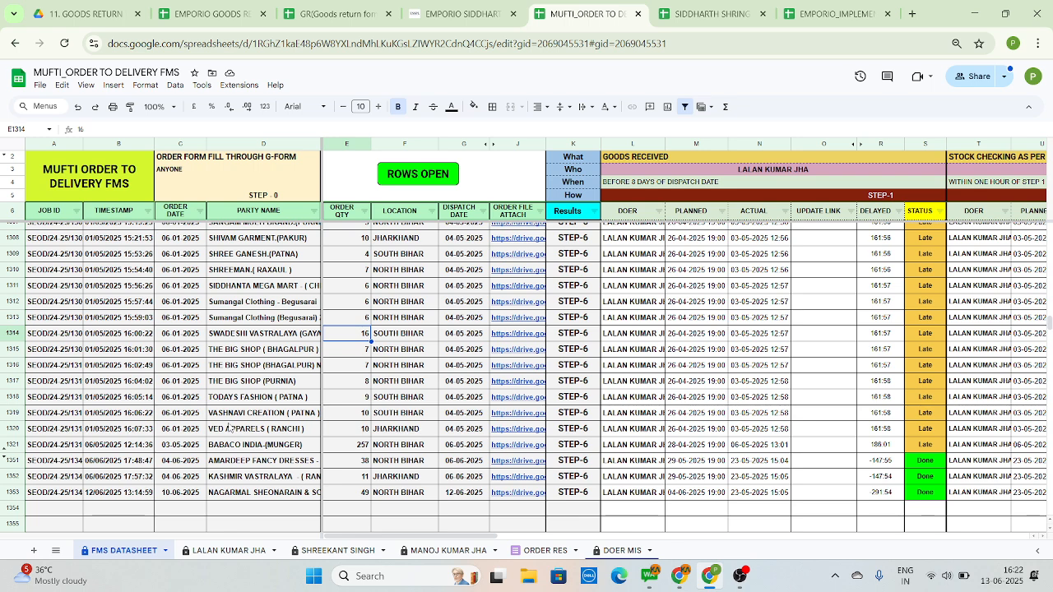
Examine the Swadeshi Vastralaya order in row 1314 from its party name across to the Step-1 status.
{"action": "key", "text": "Left"}
{"action": "key", "text": "Left"}
{"action": "key", "text": "Right"}
{"action": "key", "text": "Right"}
{"action": "key", "text": "Right"}
{"action": "key", "text": "Right"}
{"action": "key", "text": "Right"}
{"action": "key", "text": "Right"}
{"action": "key", "text": "Right"}
{"action": "key", "text": "Right"}
{"action": "key", "text": "Right"}
{"action": "key", "text": "Right"}
{"action": "key", "text": "Right"}
{"action": "key", "text": "Right"}
{"action": "key", "text": "Right"}
{"action": "key", "text": "Right"}
{"action": "key", "text": "Right"}
{"action": "key", "text": "Right"}
{"action": "key", "text": "Right"}
{"action": "key", "text": "Right"}
{"action": "key", "text": "Right"}
{"action": "key", "text": "Right"}
{"action": "key", "text": "Right"}
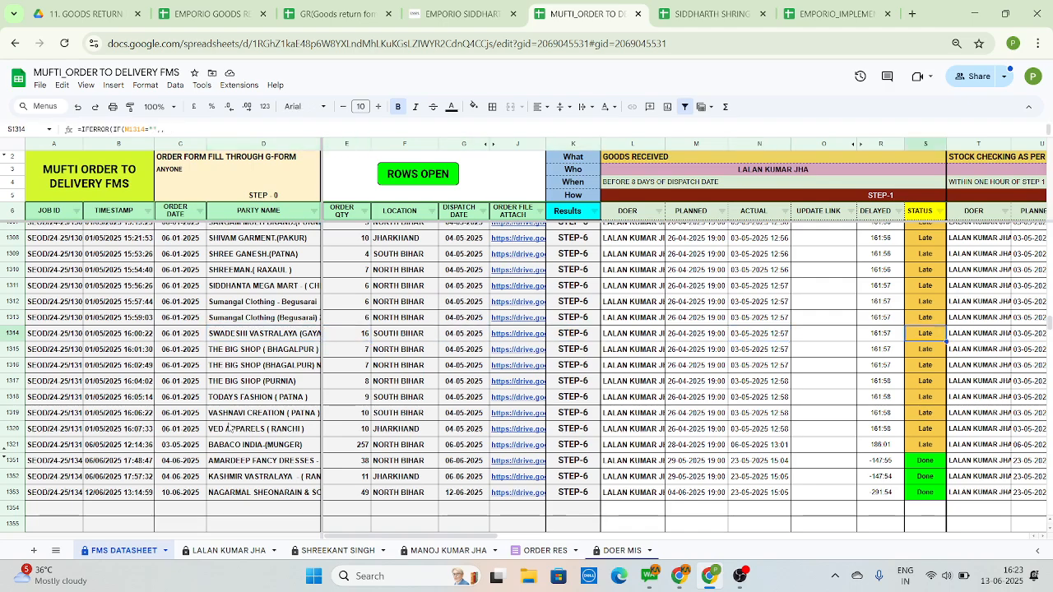
Follow the Swadeshi Vastralaya order across the Step-2 to Step-7 columns as far as the dispatch remarks.
{"action": "key", "text": "Right"}
{"action": "key", "text": "Right"}
{"action": "key", "text": "Right"}
{"action": "key", "text": "Right"}
{"action": "key", "text": "Right"}
{"action": "key", "text": "Right"}
{"action": "key", "text": "Right"}
{"action": "key", "text": "Right"}
{"action": "key", "text": "Right"}
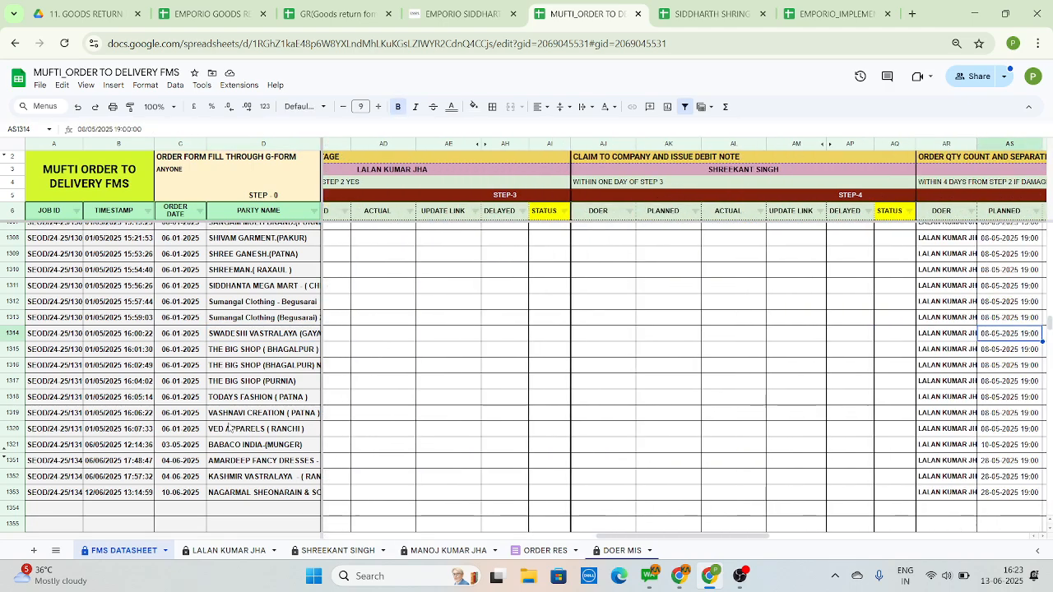
{"action": "key", "text": "Right"}
{"action": "key", "text": "Right"}
{"action": "key", "text": "Right"}
{"action": "key", "text": "Right"}
{"action": "key", "text": "Right"}
{"action": "key", "text": "Right"}
{"action": "key", "text": "Right"}
{"action": "key", "text": "Right"}
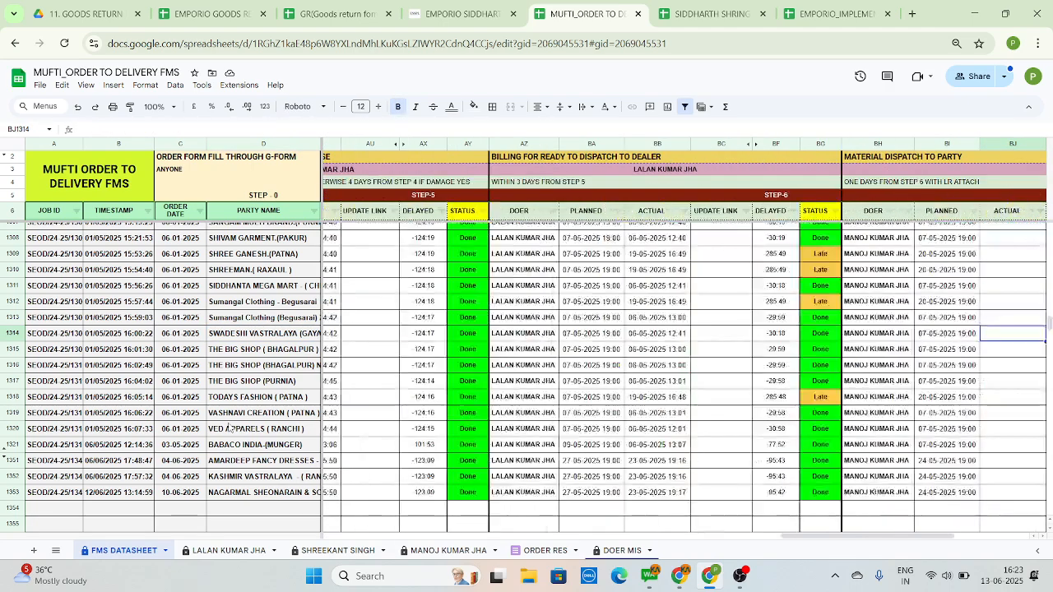
{"action": "key", "text": "Right"}
{"action": "key", "text": "Right"}
{"action": "key", "text": "Right"}
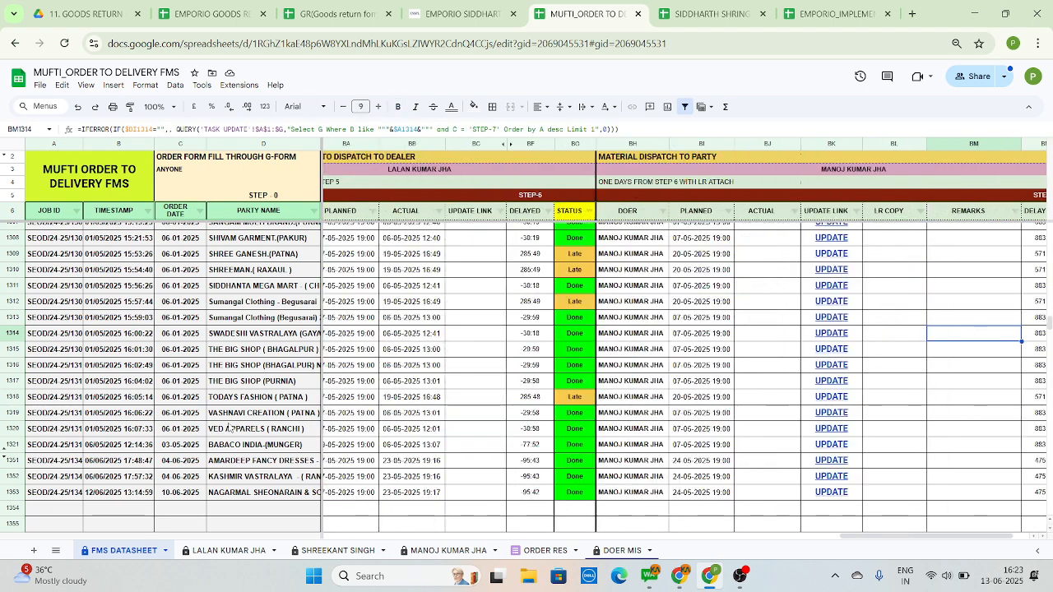
Review row 1314 backward from the Step-7 dispatch columns through Step-6 and Step-5 to the Step-4 status.
{"action": "key", "text": "Left"}
{"action": "key", "text": "Left"}
{"action": "key", "text": "Left"}
{"action": "key", "text": "Left"}
{"action": "key", "text": "Left"}
{"action": "key", "text": "Left"}
{"action": "key", "text": "Left"}
{"action": "key", "text": "Left"}
{"action": "key", "text": "Left"}
{"action": "key", "text": "Left"}
{"action": "key", "text": "Left"}
{"action": "key", "text": "Left"}
{"action": "key", "text": "Left"}
{"action": "key", "text": "Left"}
{"action": "key", "text": "Left"}
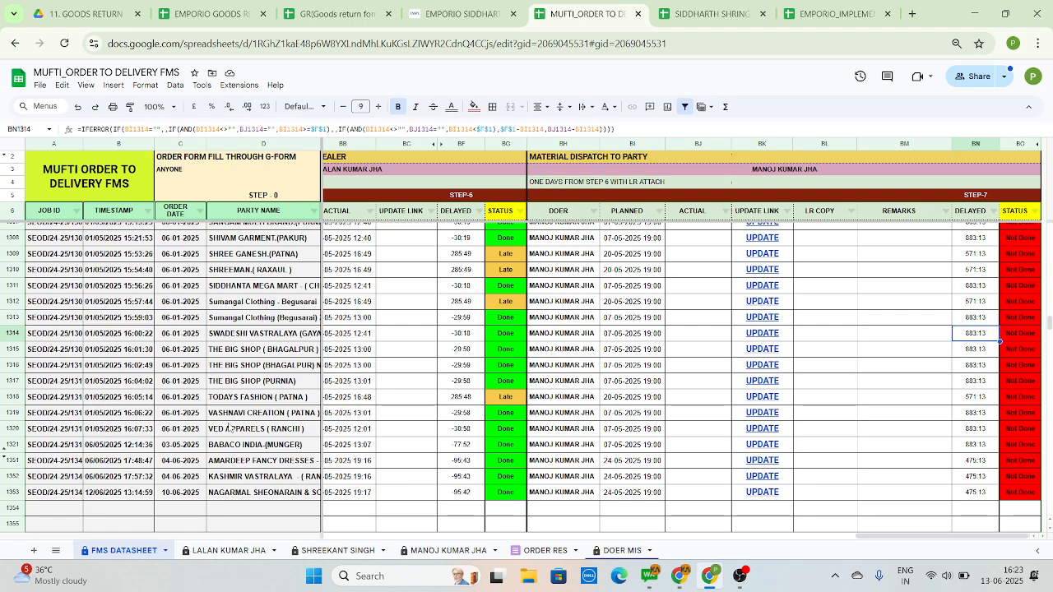
{"action": "key", "text": "Left"}
{"action": "key", "text": "Left"}
{"action": "key", "text": "Left"}
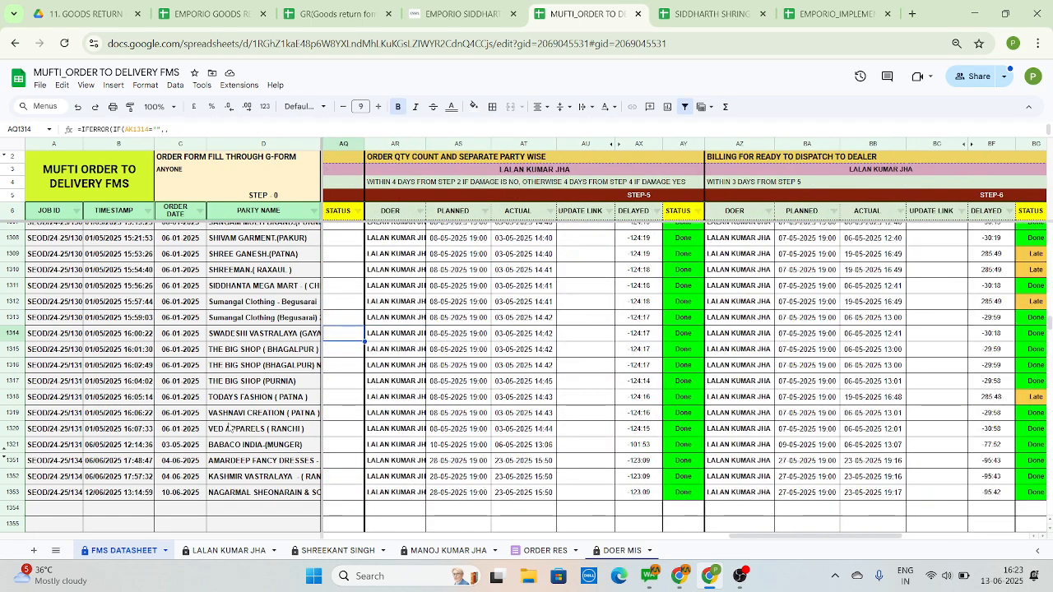
Follow row 1314 forward from the Step-4 status through the Step-5 and Step-6 columns to the Step-7 status.
{"action": "key", "text": "Right"}
{"action": "key", "text": "Right"}
{"action": "key", "text": "Right"}
{"action": "key", "text": "Right"}
{"action": "key", "text": "Right"}
{"action": "key", "text": "Right"}
{"action": "key", "text": "Right"}
{"action": "key", "text": "Right"}
{"action": "key", "text": "Right"}
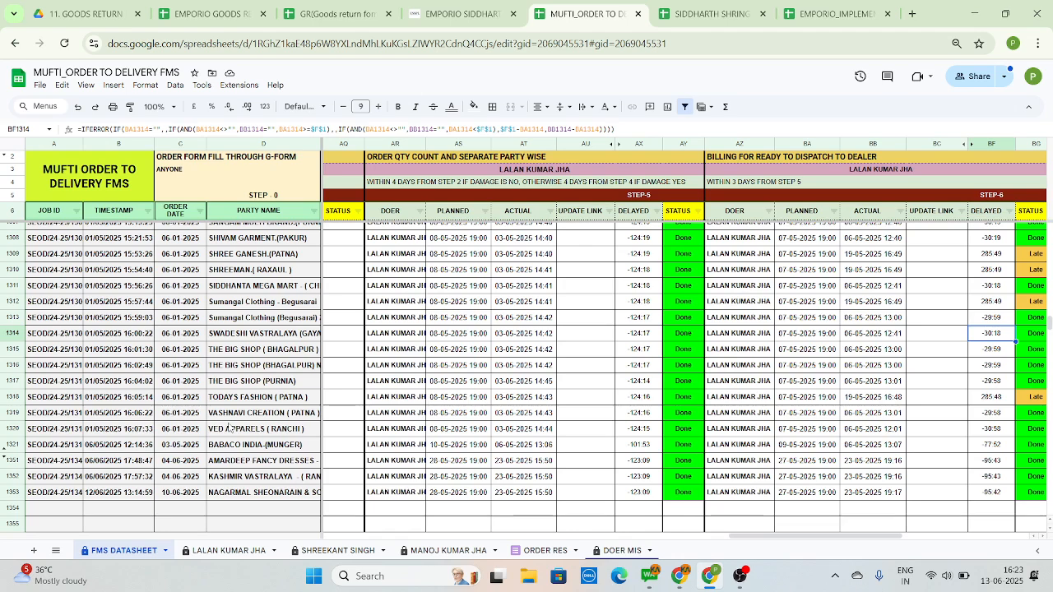
{"action": "key", "text": "Right"}
{"action": "key", "text": "Right"}
{"action": "key", "text": "Right"}
{"action": "key", "text": "Right"}
{"action": "key", "text": "Right"}
{"action": "key", "text": "Right"}
{"action": "key", "text": "Right"}
{"action": "key", "text": "Right"}
{"action": "key", "text": "Right"}
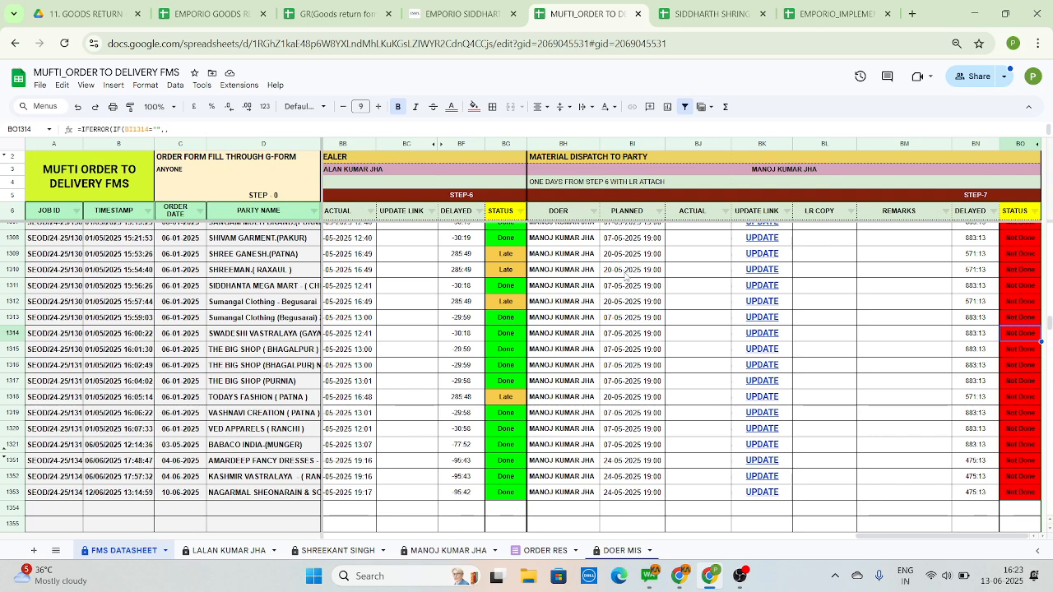
Inspect the Step-7 update form for The Big Shop (Bhagalpur) order with work status YES, and close it without submitting.
{"action": "left_click", "coordinate": [773, 369]}
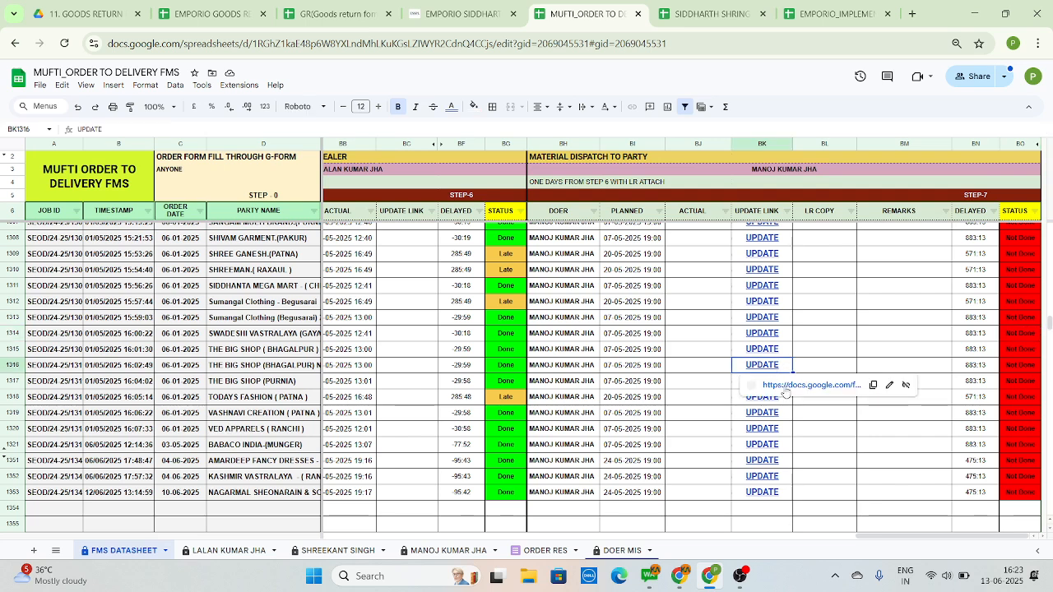
{"action": "left_click", "coordinate": [784, 387]}
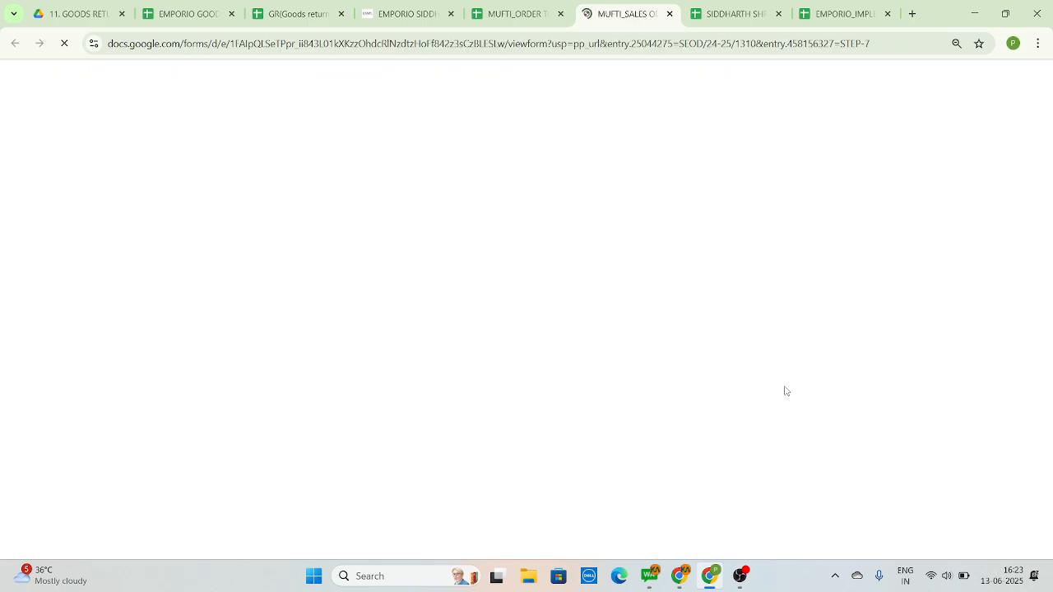
{"action": "scroll", "coordinate": [1048, 289], "scroll_direction": "down", "scroll_amount": 2}
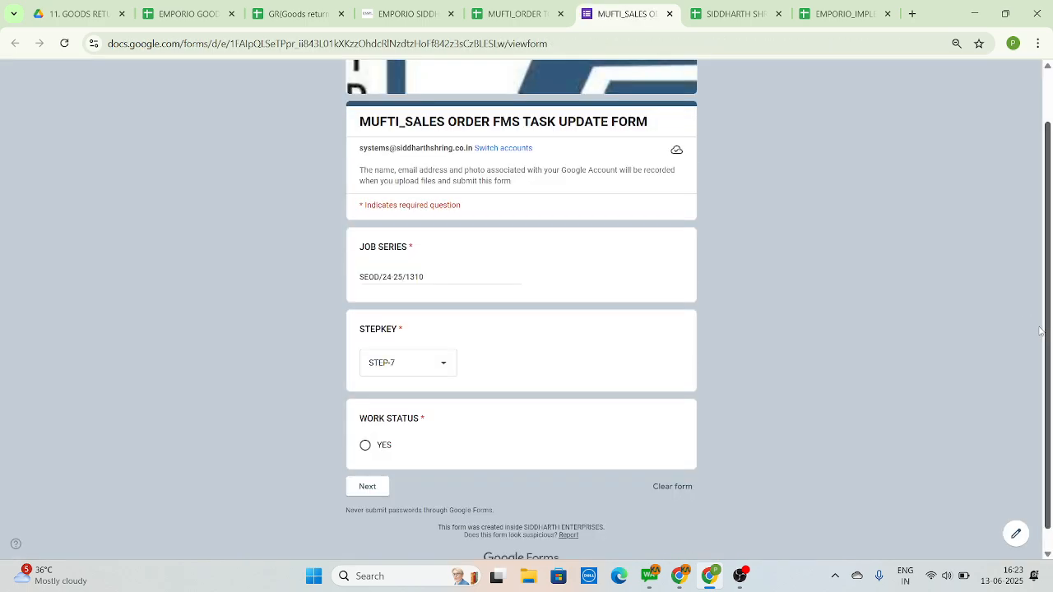
{"action": "left_click", "coordinate": [365, 424]}
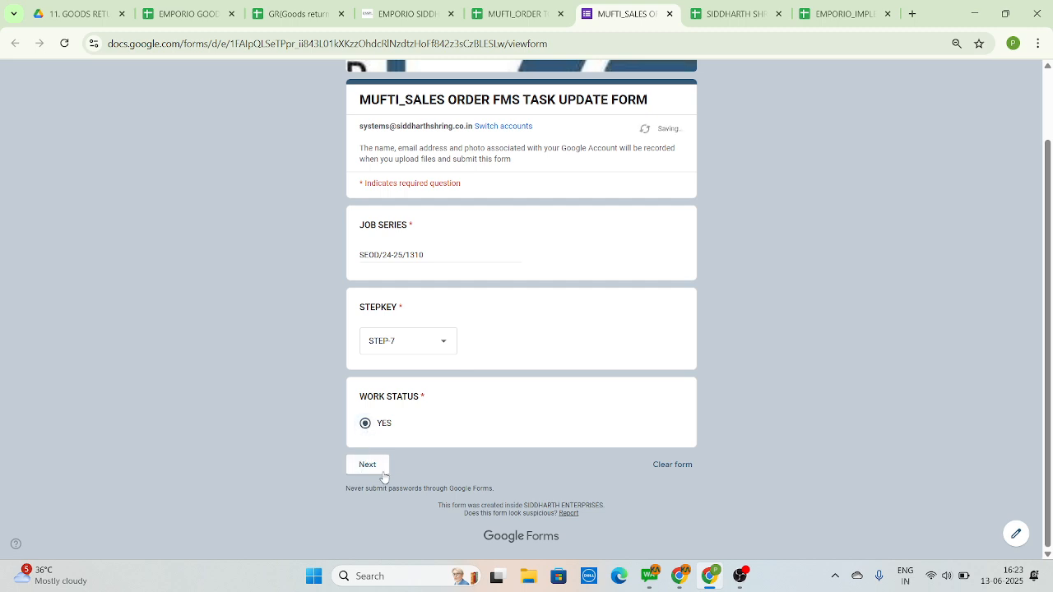
{"action": "left_click", "coordinate": [383, 474]}
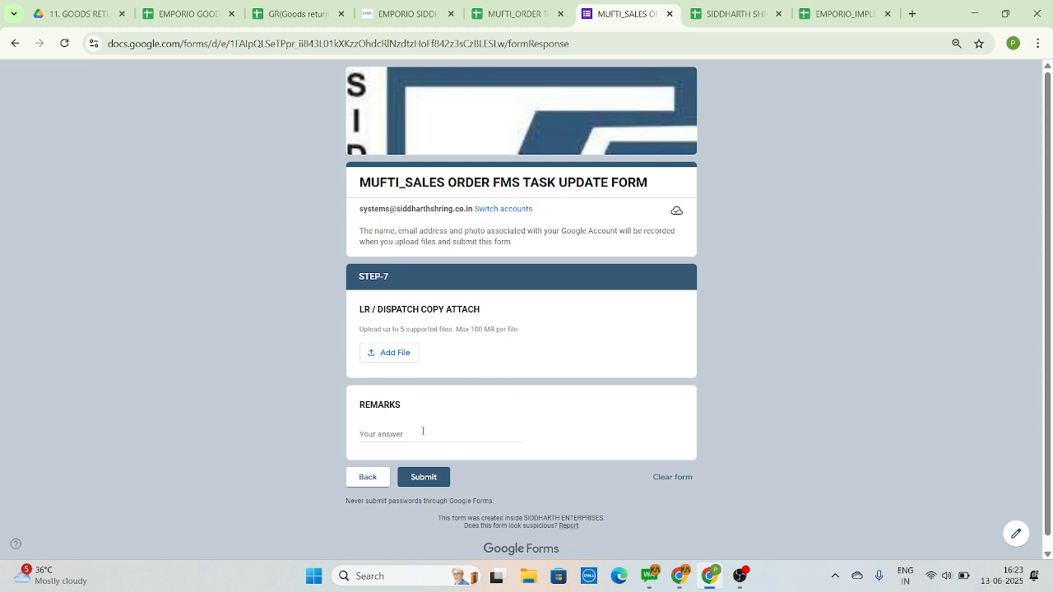
{"action": "left_click", "coordinate": [364, 482]}
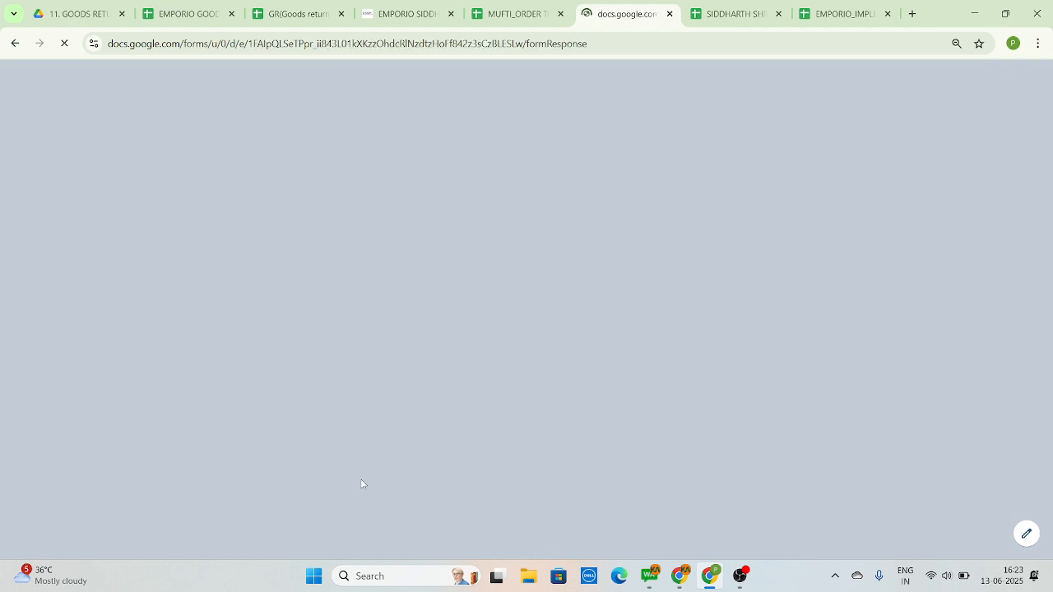
{"action": "left_click", "coordinate": [669, 14]}
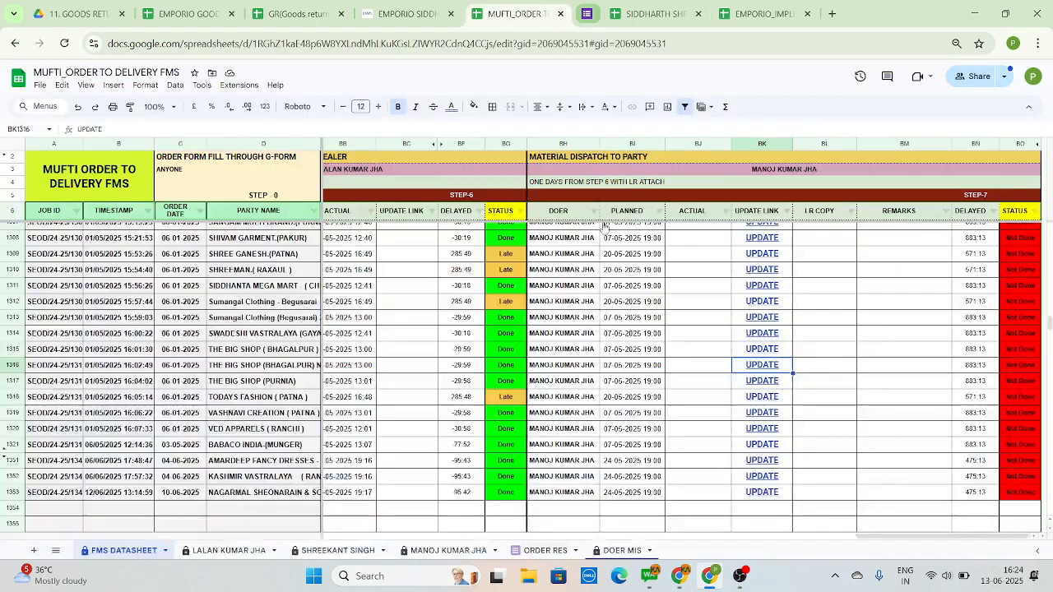
Review the Sumangal Clothing (Begusarai) order in row 1313 backward from the Step-7 actual date to its order quantity.
{"action": "left_click", "coordinate": [699, 320]}
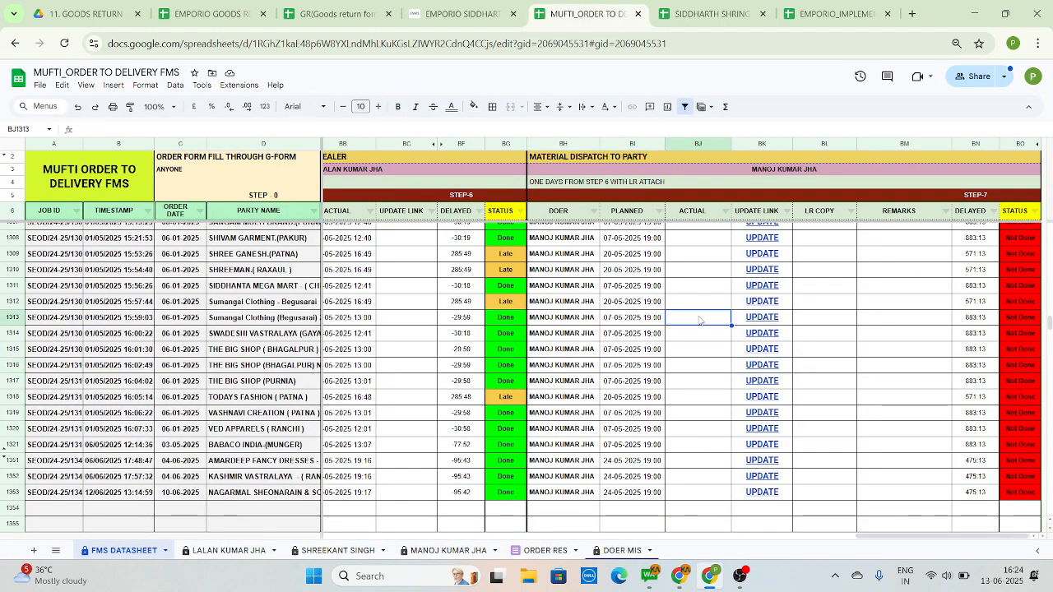
{"action": "key", "text": "Left"}
{"action": "key", "text": "Left"}
{"action": "key", "text": "Left"}
{"action": "key", "text": "Left"}
{"action": "key", "text": "Left"}
{"action": "key", "text": "Left"}
{"action": "key", "text": "Left"}
{"action": "key", "text": "Left"}
{"action": "key", "text": "Left"}
{"action": "key", "text": "Left"}
{"action": "key", "text": "Left"}
{"action": "key", "text": "Left"}
{"action": "key", "text": "Left"}
{"action": "key", "text": "Left"}
{"action": "key", "text": "Left"}
{"action": "key", "text": "Left"}
{"action": "key", "text": "Left"}
{"action": "key", "text": "Left"}
{"action": "key", "text": "Left"}
{"action": "key", "text": "Left"}
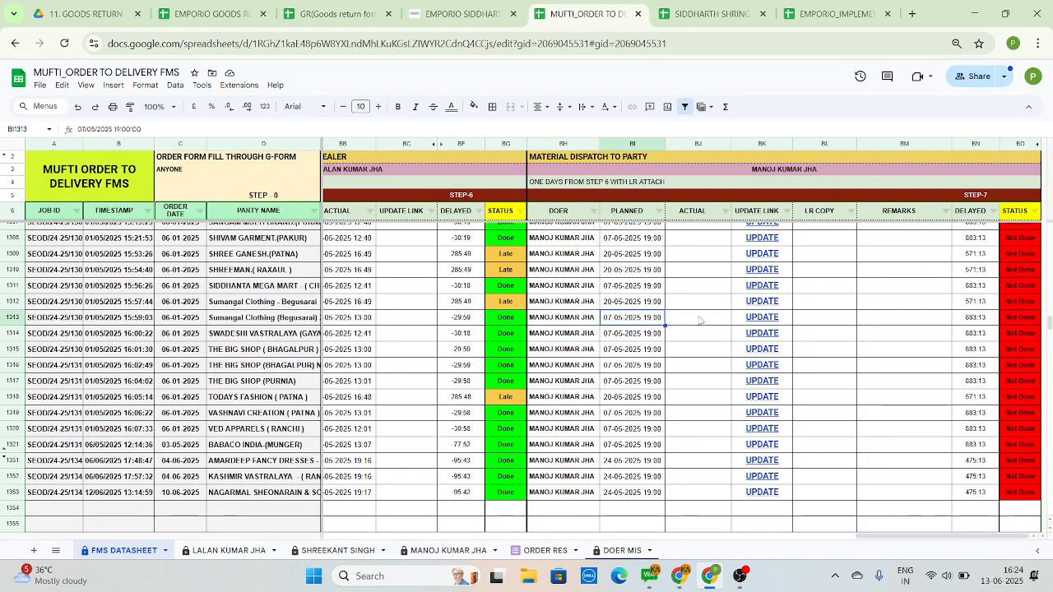
{"action": "key", "text": "Left"}
{"action": "key", "text": "Left"}
{"action": "key", "text": "Left"}
{"action": "key", "text": "Left"}
{"action": "key", "text": "Left"}
{"action": "key", "text": "Left"}
{"action": "key", "text": "Left"}
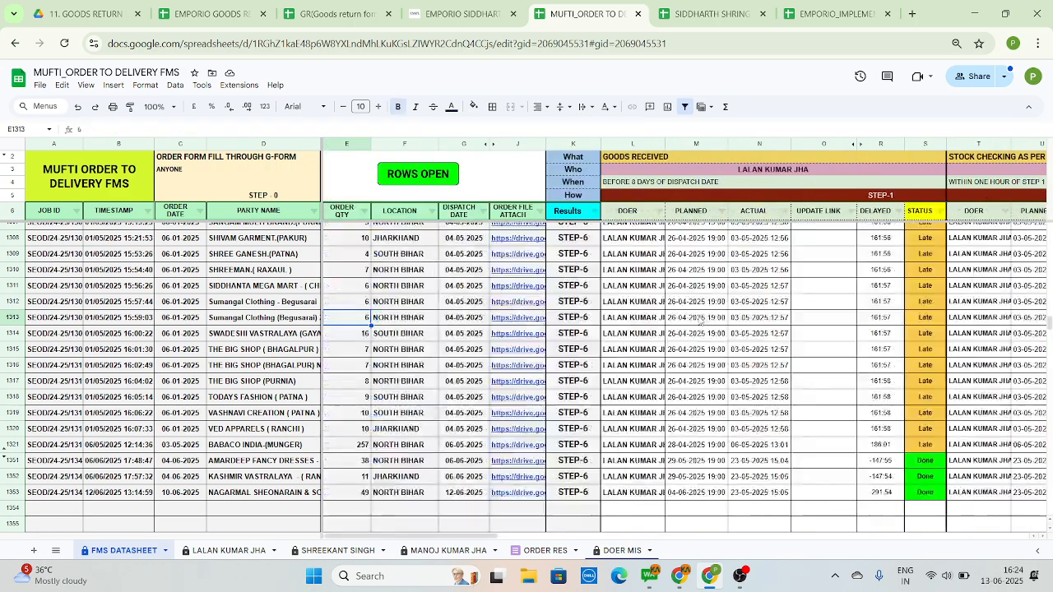
Go to the end of the Party Name column, and return to the first orders in the Order Qty column.
{"action": "key", "text": "Right"}
{"action": "key", "text": "Right"}
{"action": "key", "text": "Right"}
{"action": "key", "text": "ctrl+Down"}
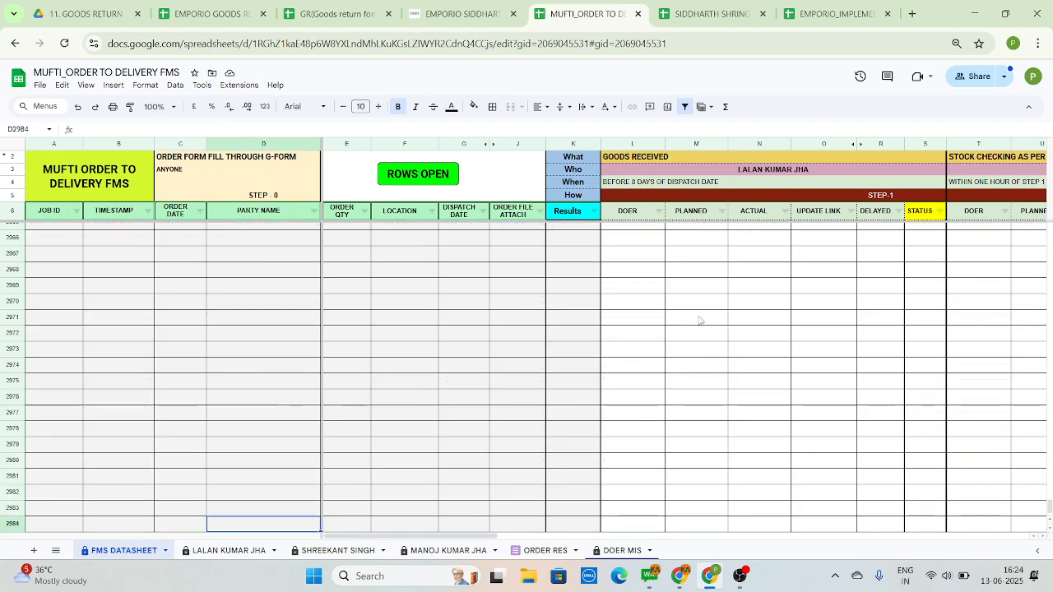
{"action": "key", "text": "Right"}
{"action": "key", "text": "ctrl+Up"}
{"action": "key", "text": "Down"}
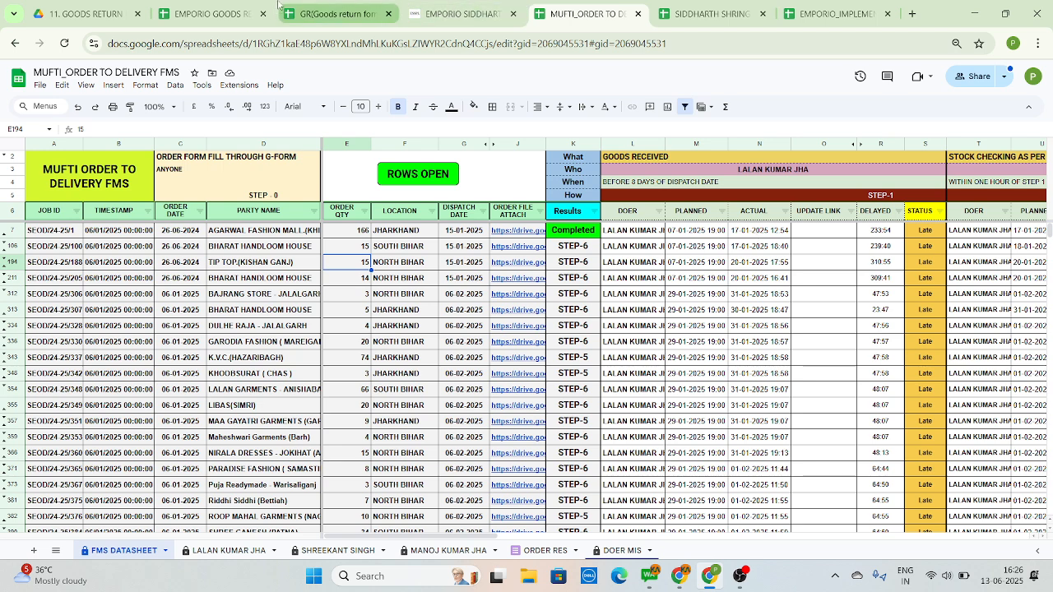
Switch through the GR form responses to the Emporio Goods Return FMS datasheet and select the Rachna store - Chakrdharpur dealer name.
{"action": "left_click", "coordinate": [306, 8]}
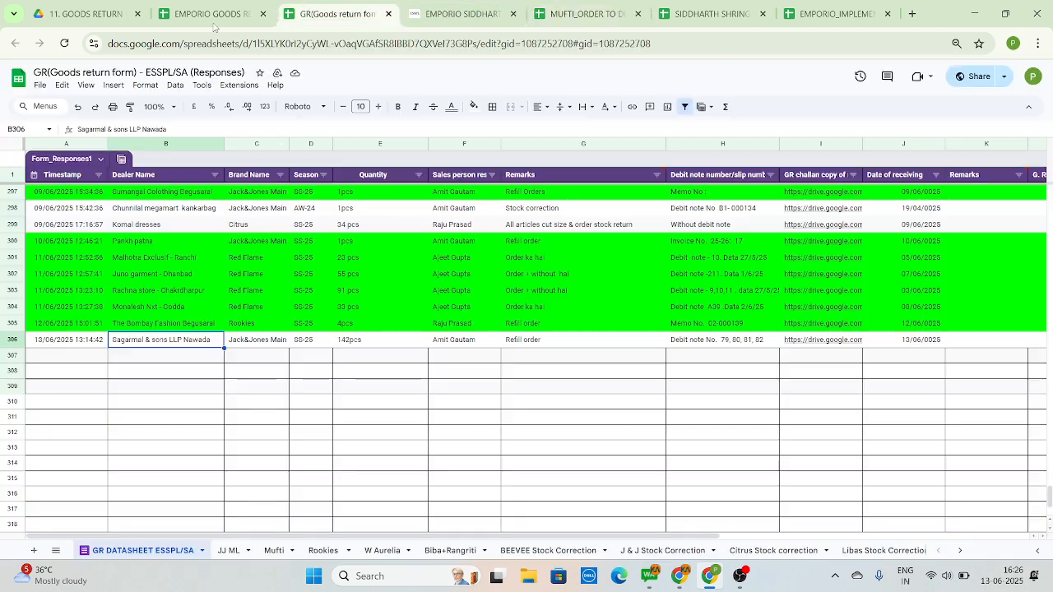
{"action": "key", "text": "ctrl+Page_Up"}
{"action": "left_click", "coordinate": [233, 301]}
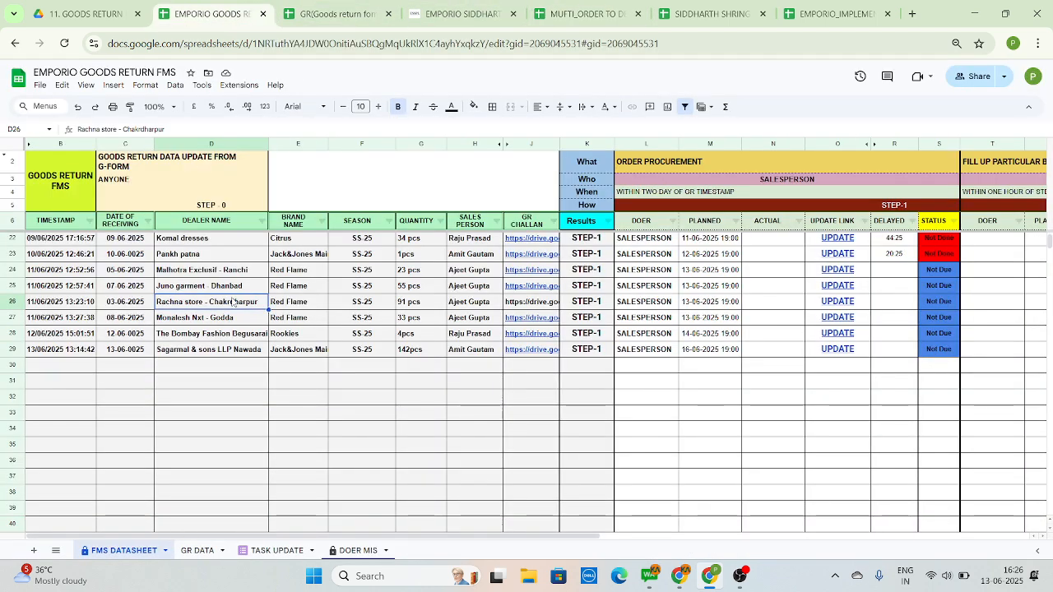